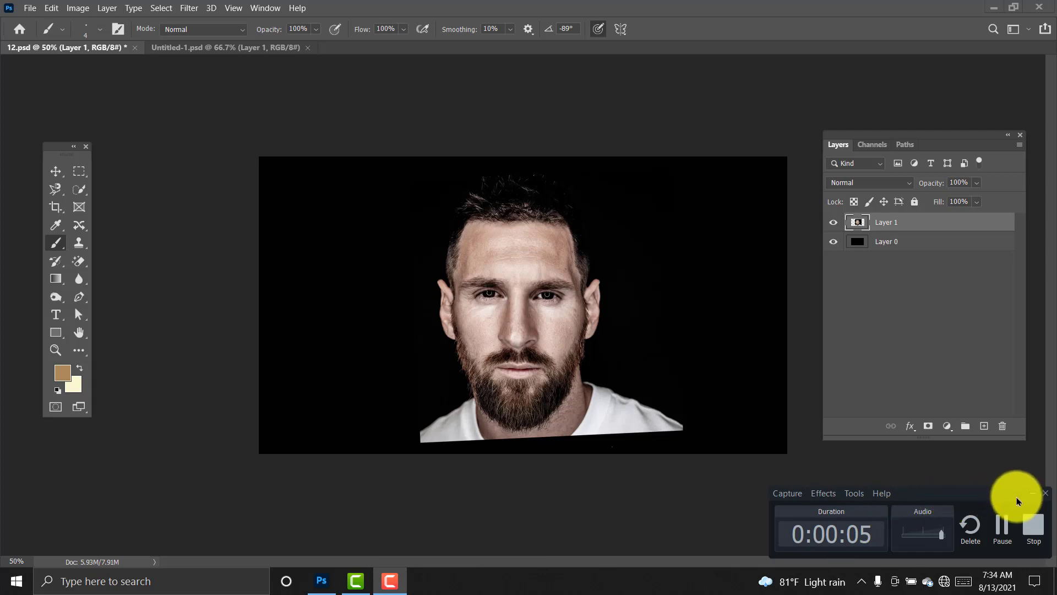
Add a layer mask to Layer 1 and choose a 25 px Soft Round brush with 0% hardness
{"action": "left_click", "coordinate": [1034, 495]}
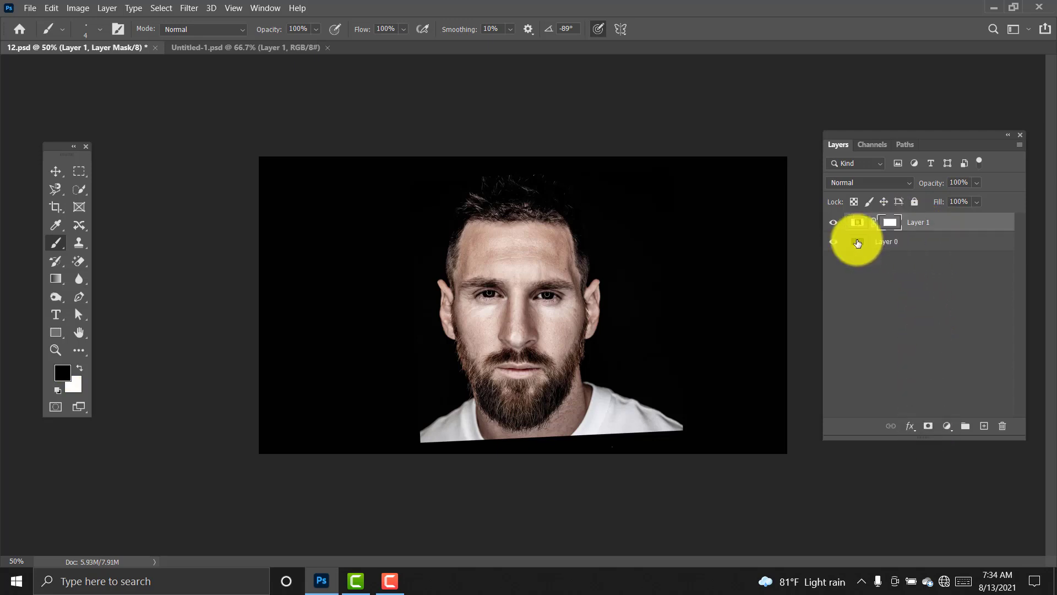
{"action": "right_click", "coordinate": [59, 247]}
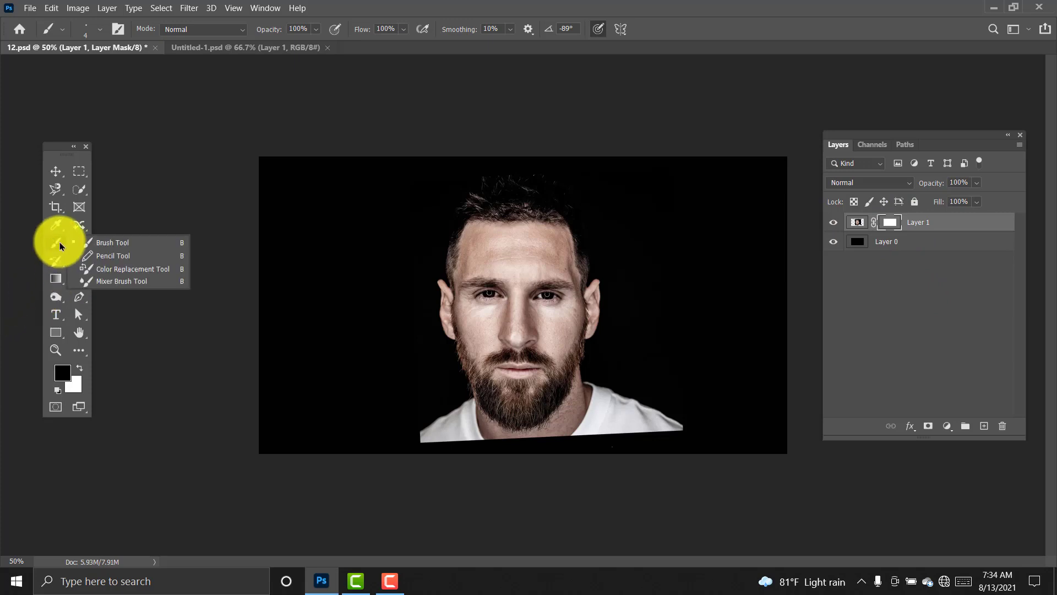
{"action": "left_click", "coordinate": [139, 247]}
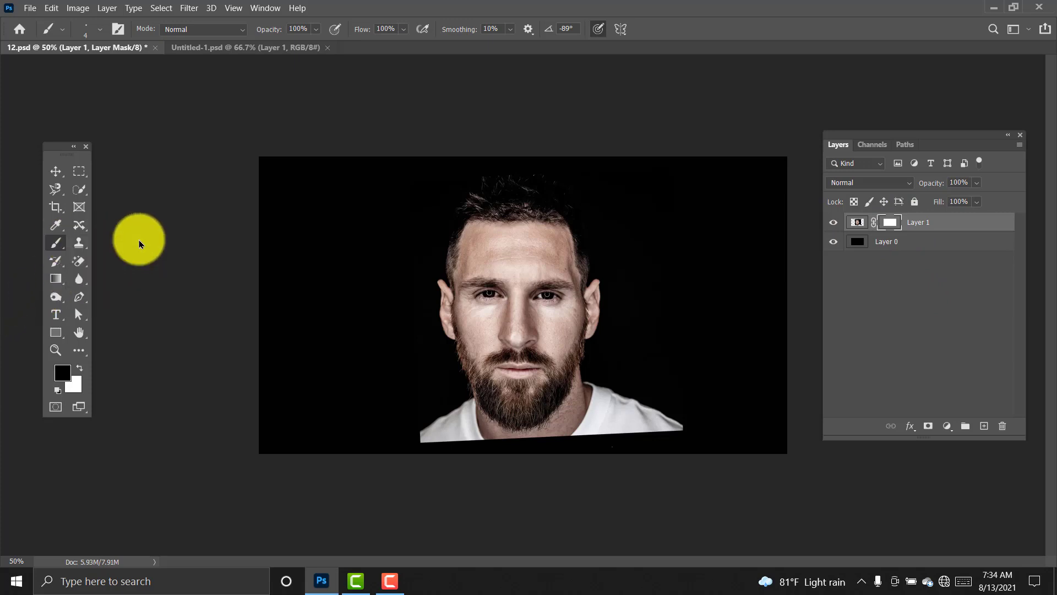
{"action": "left_click", "coordinate": [64, 34]}
{"action": "left_click", "coordinate": [64, 34]}
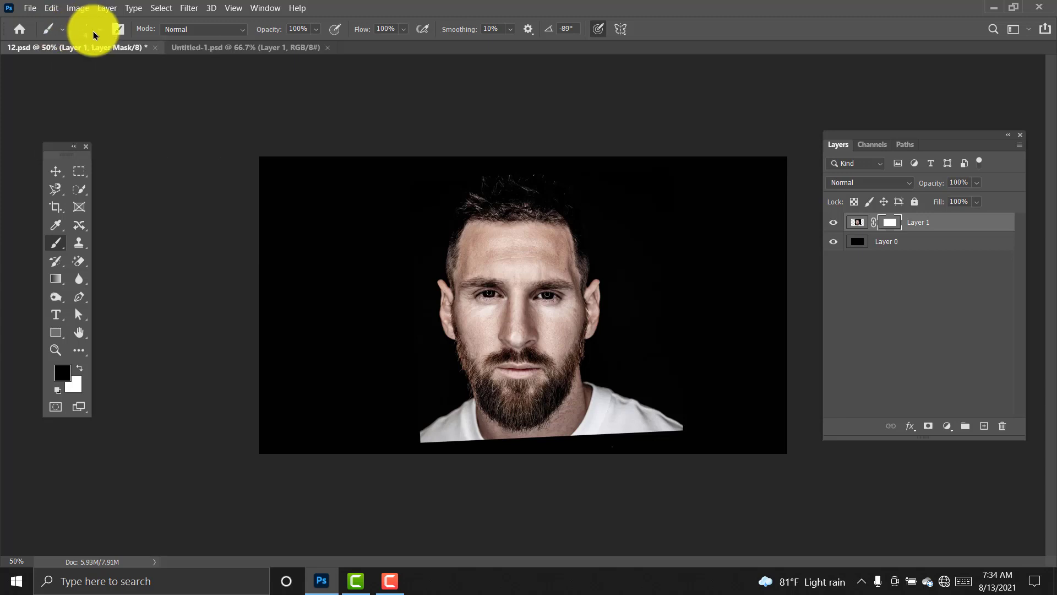
{"action": "left_click", "coordinate": [100, 34]}
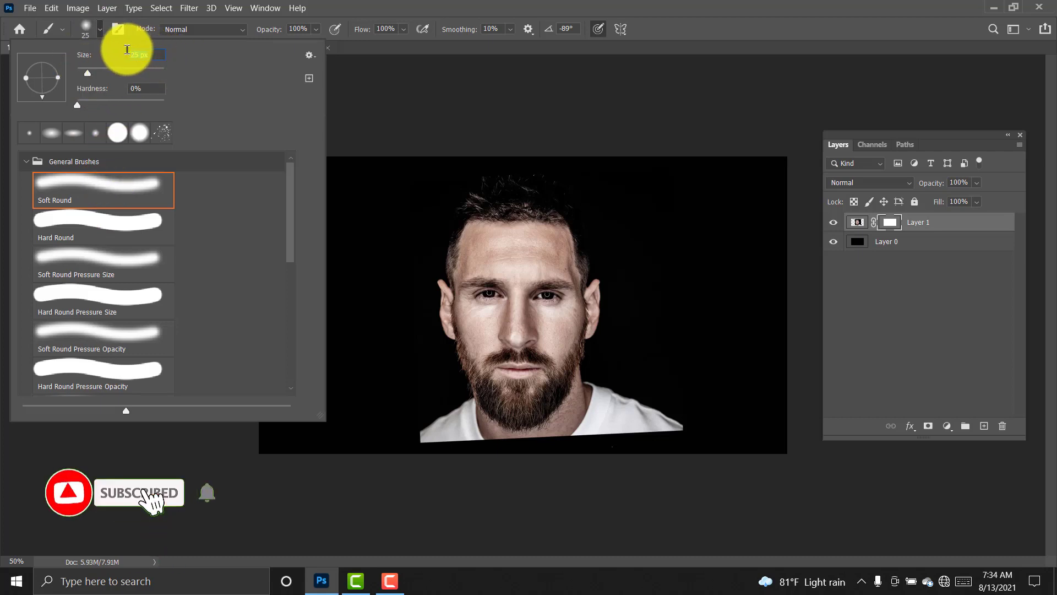
{"action": "left_click", "coordinate": [342, 48]}
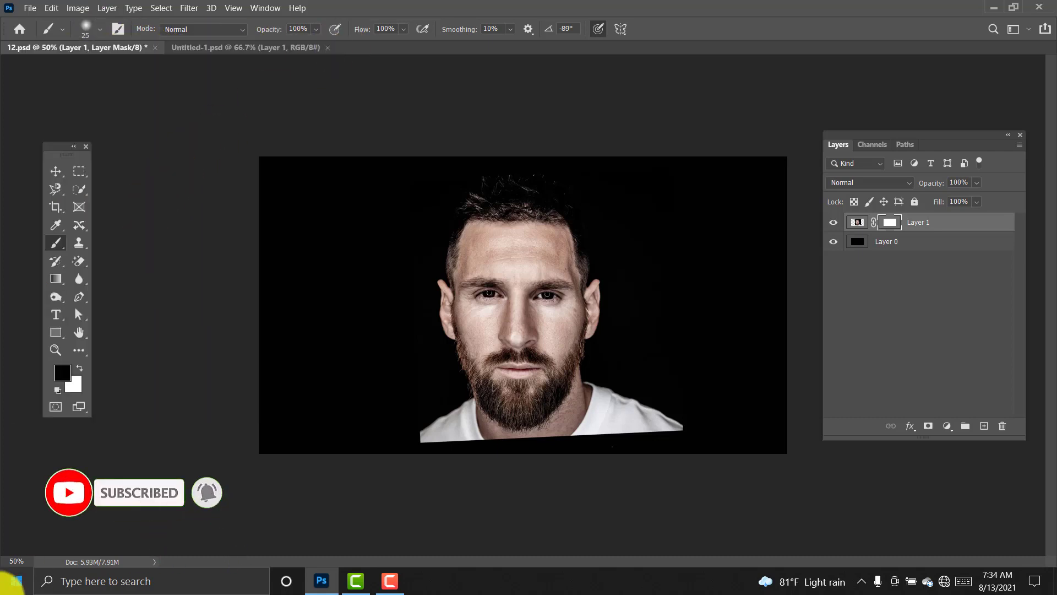
Set the foreground color to the near-black sampled from the portrait's dark background and return to the Brush tool
{"action": "left_click", "coordinate": [60, 376]}
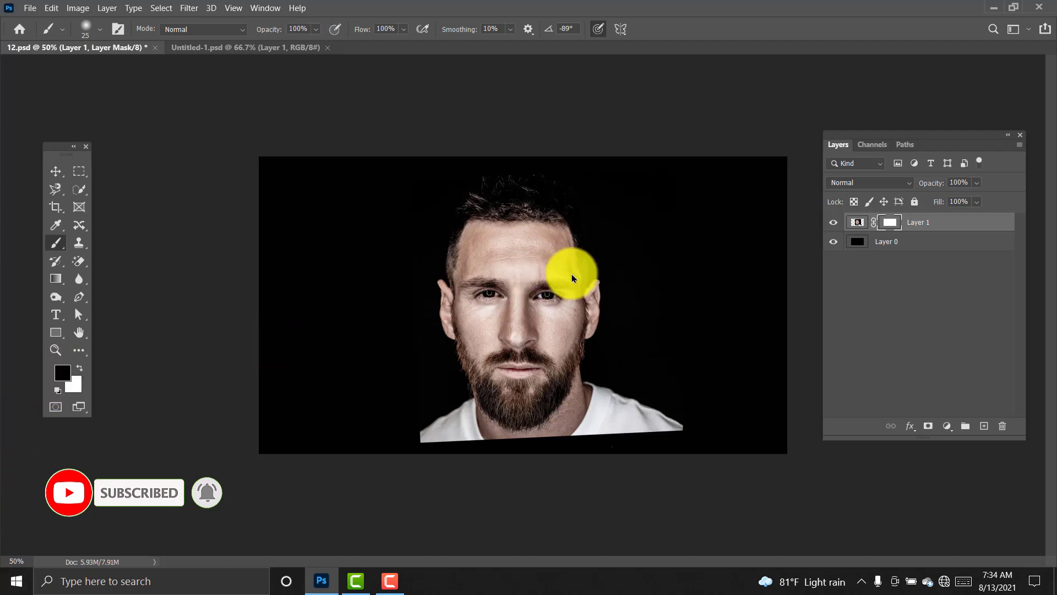
{"action": "left_click", "coordinate": [679, 315]}
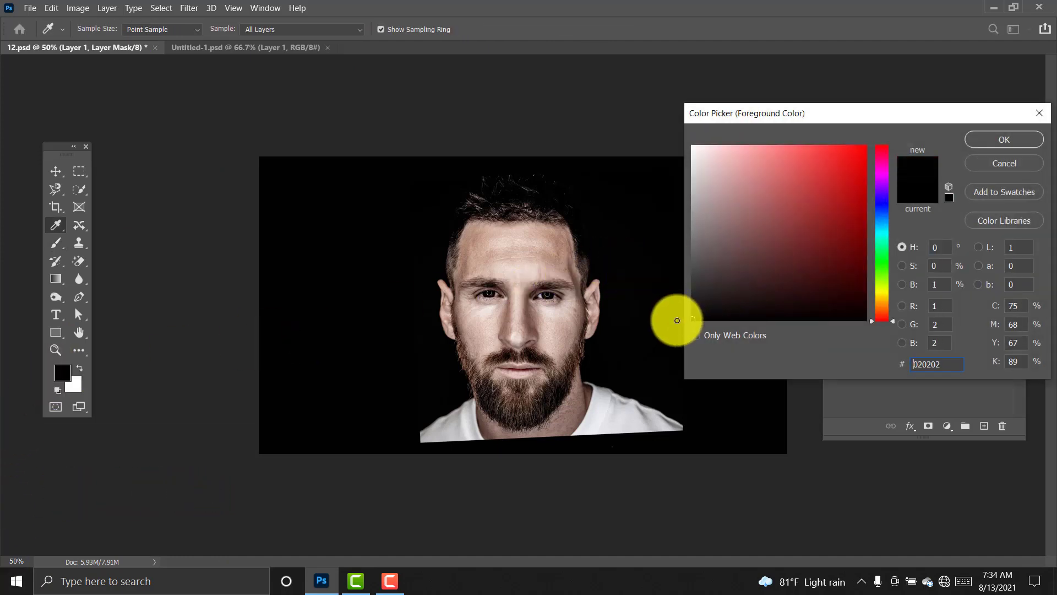
{"action": "left_click", "coordinate": [1003, 142]}
{"action": "key", "text": "b"}
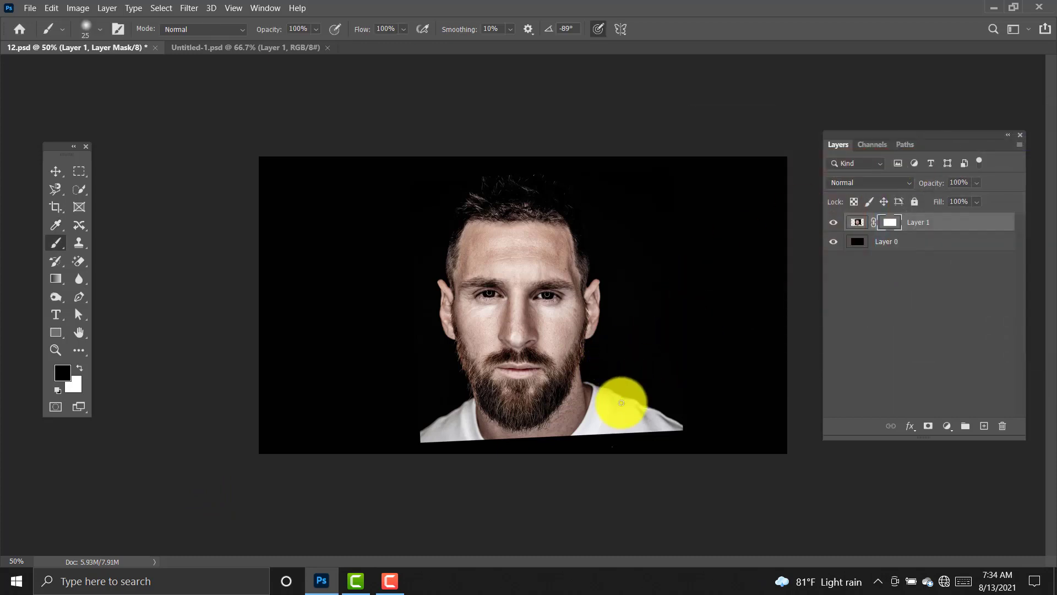
Enlarge the brush to 136 px and paint the white shirt and neck out on Layer 1's mask
{"action": "left_click", "coordinate": [101, 31]}
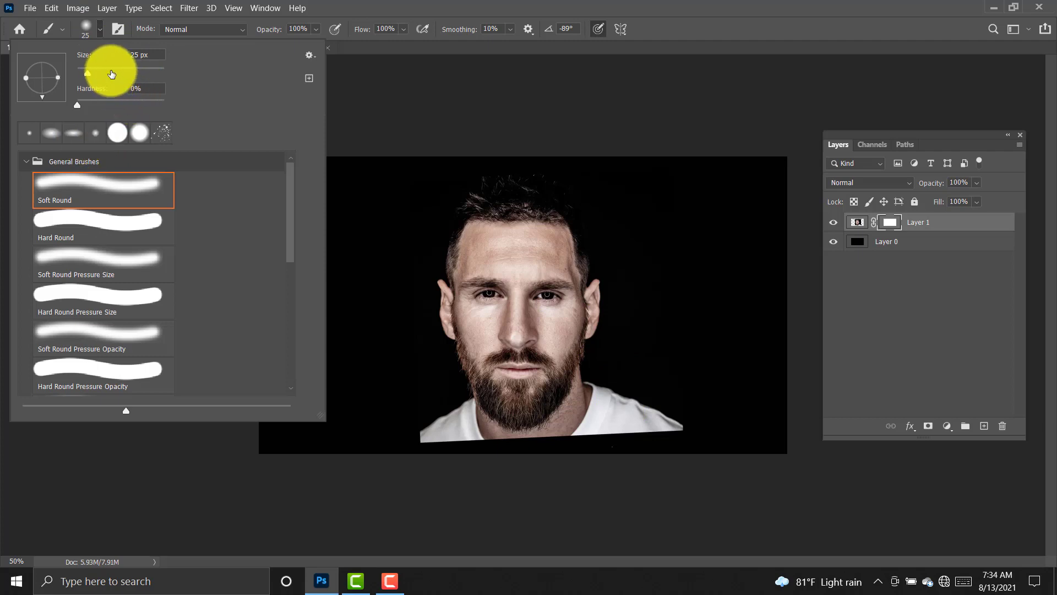
{"action": "left_click_drag", "start_coordinate": [120, 74], "coordinate": [140, 72]}
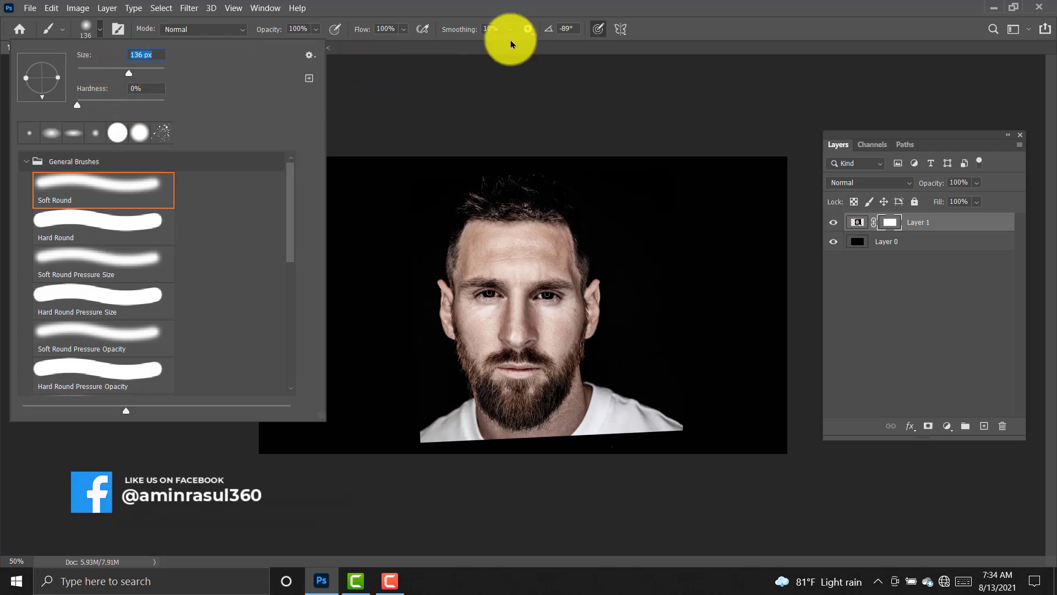
{"action": "left_click", "coordinate": [501, 58]}
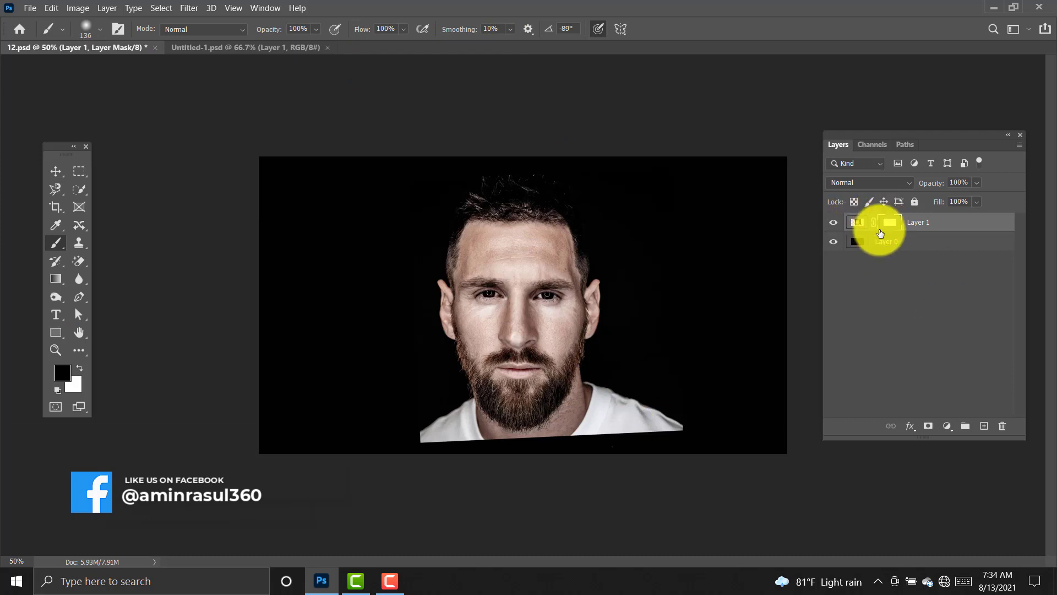
{"action": "mouse_move", "coordinate": [630, 408]}
{"action": "left_mouse_down"}
{"action": "mouse_move", "coordinate": [657, 399]}
{"action": "mouse_move", "coordinate": [659, 418]}
{"action": "mouse_move", "coordinate": [642, 402]}
{"action": "mouse_move", "coordinate": [629, 425]}
{"action": "mouse_move", "coordinate": [616, 372]}
{"action": "mouse_move", "coordinate": [606, 430]}
{"action": "mouse_move", "coordinate": [668, 433]}
{"action": "mouse_move", "coordinate": [617, 434]}
{"action": "mouse_move", "coordinate": [612, 386]}
{"action": "mouse_move", "coordinate": [595, 442]}
{"action": "mouse_move", "coordinate": [437, 442]}
{"action": "mouse_move", "coordinate": [403, 425]}
{"action": "mouse_move", "coordinate": [442, 430]}
{"action": "mouse_move", "coordinate": [443, 416]}
{"action": "mouse_move", "coordinate": [457, 426]}
{"action": "mouse_move", "coordinate": [455, 402]}
{"action": "mouse_move", "coordinate": [491, 442]}
{"action": "mouse_move", "coordinate": [539, 430]}
{"action": "mouse_move", "coordinate": [596, 394]}
{"action": "mouse_move", "coordinate": [577, 434]}
{"action": "mouse_move", "coordinate": [598, 383]}
{"action": "mouse_move", "coordinate": [566, 432]}
{"action": "mouse_move", "coordinate": [583, 410]}
{"action": "mouse_move", "coordinate": [520, 456]}
{"action": "mouse_move", "coordinate": [580, 413]}
{"action": "mouse_move", "coordinate": [592, 373]}
{"action": "left_mouse_up"}
Reduce the brush to 50 px and mask out the remaining neck and collar along the beard's edge
{"action": "key", "text": "bracketleft"}
{"action": "key", "text": "bracketleft"}
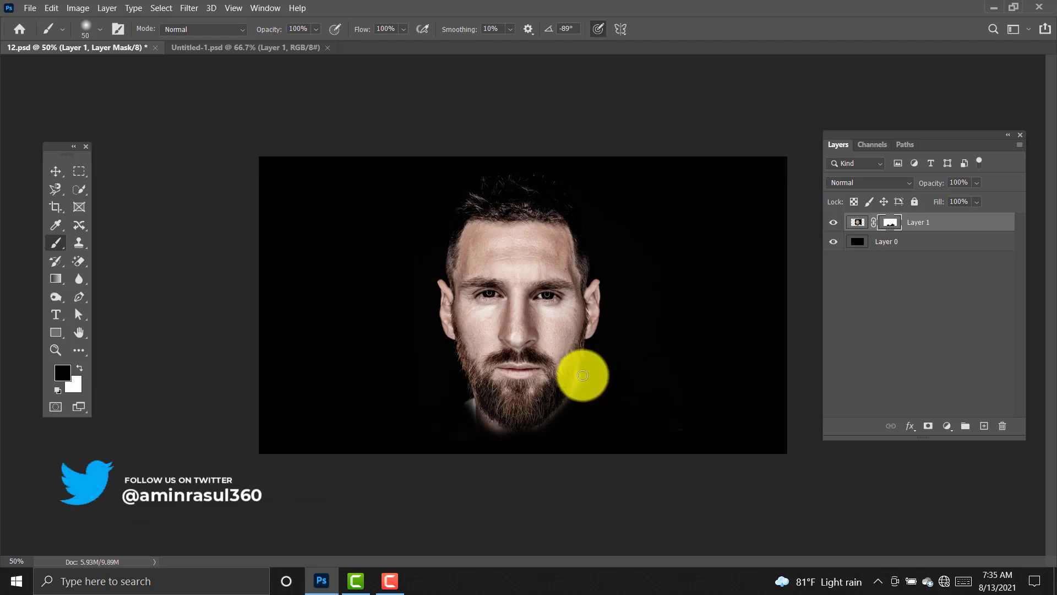
{"action": "mouse_move", "coordinate": [582, 388]}
{"action": "left_mouse_down"}
{"action": "mouse_move", "coordinate": [560, 420]}
{"action": "mouse_move", "coordinate": [571, 409]}
{"action": "mouse_move", "coordinate": [545, 431]}
{"action": "mouse_move", "coordinate": [573, 406]}
{"action": "mouse_move", "coordinate": [531, 431]}
{"action": "mouse_move", "coordinate": [557, 428]}
{"action": "mouse_move", "coordinate": [505, 437]}
{"action": "left_mouse_up"}
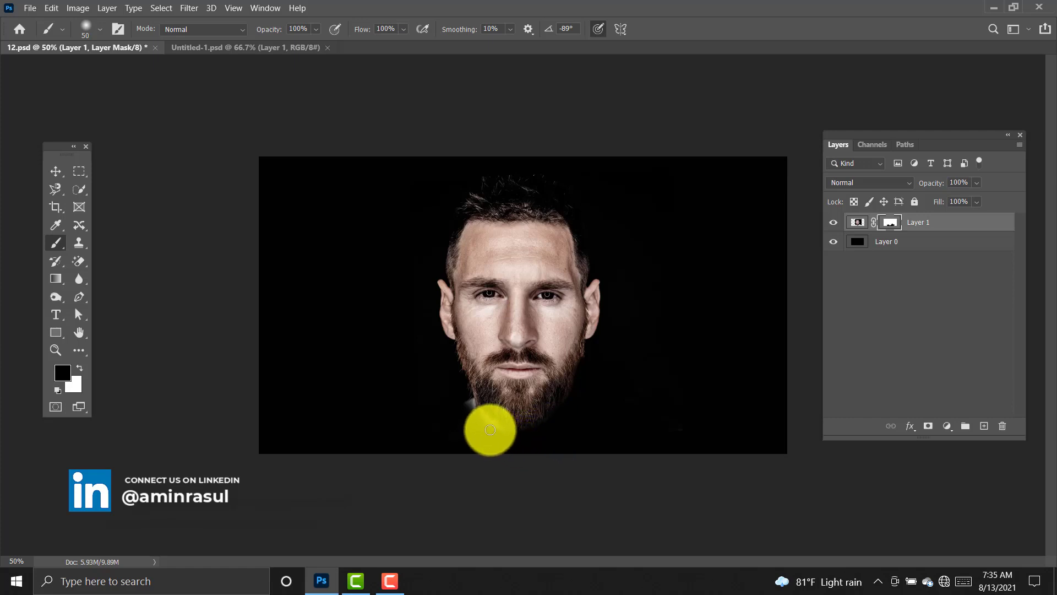
{"action": "mouse_move", "coordinate": [462, 399]}
{"action": "left_mouse_down"}
{"action": "mouse_move", "coordinate": [494, 425]}
{"action": "mouse_move", "coordinate": [457, 373]}
{"action": "mouse_move", "coordinate": [489, 429]}
{"action": "mouse_move", "coordinate": [523, 439]}
{"action": "mouse_move", "coordinate": [483, 422]}
{"action": "mouse_move", "coordinate": [528, 427]}
{"action": "left_mouse_up"}
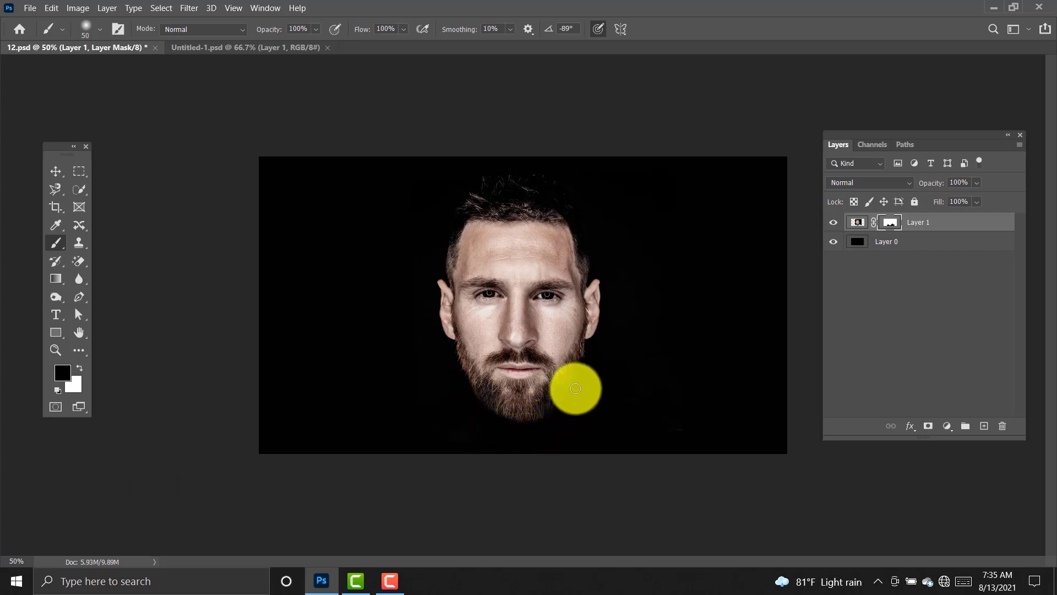
{"action": "mouse_move", "coordinate": [576, 388]}
{"action": "left_mouse_down"}
{"action": "mouse_move", "coordinate": [537, 424]}
{"action": "mouse_move", "coordinate": [506, 430]}
{"action": "mouse_move", "coordinate": [579, 397]}
{"action": "left_mouse_up"}
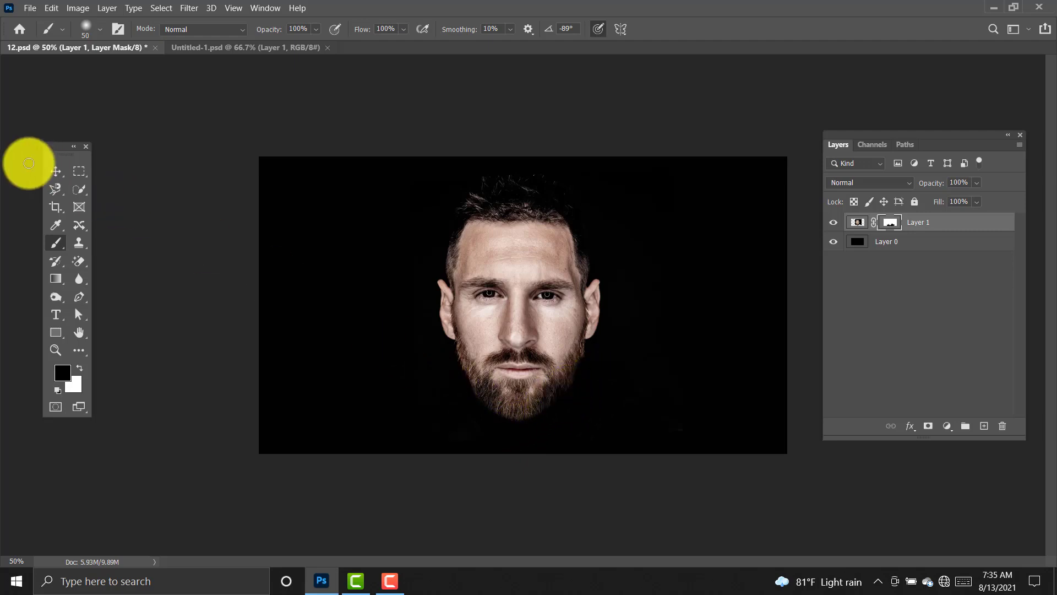
Scale the masked face on Layer 1 to about 115% and center it on the black canvas
{"action": "left_click", "coordinate": [56, 171]}
{"action": "key", "text": "ctrl+t"}
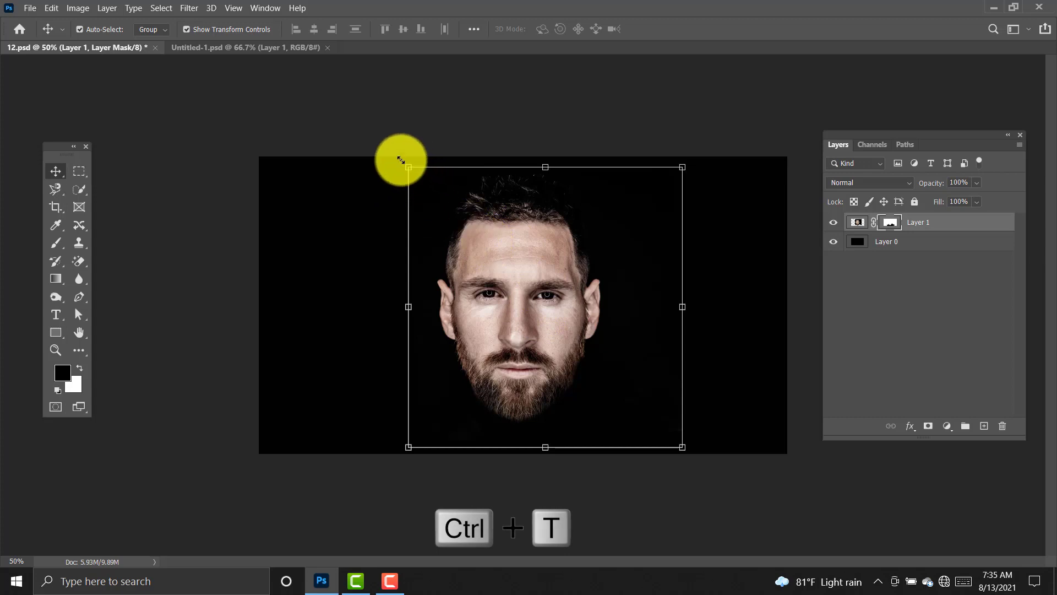
{"action": "left_click_drag", "start_coordinate": [408, 167], "coordinate": [366, 123]}
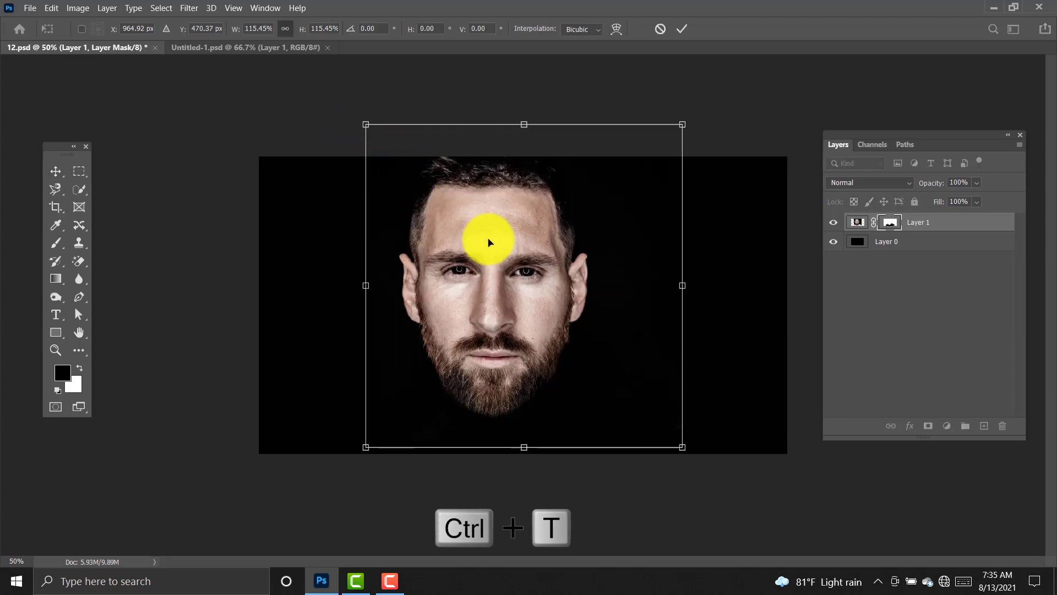
{"action": "left_click_drag", "start_coordinate": [485, 236], "coordinate": [516, 256]}
{"action": "key", "text": "Return"}
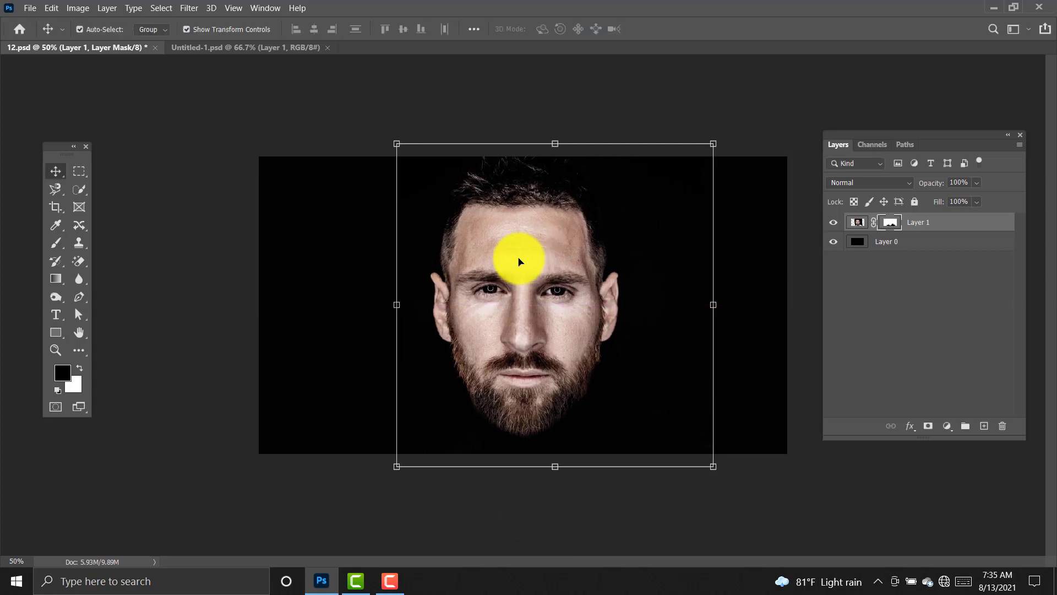
{"action": "left_click", "coordinate": [587, 115]}
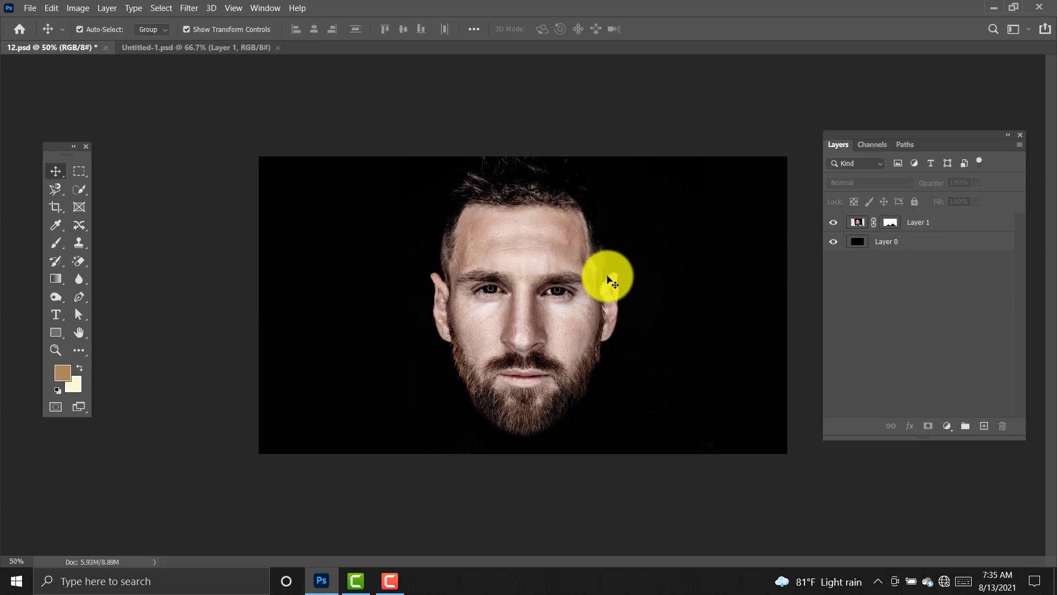
Copy the cyborg face image from Untitled-1.psd into 12.psd as a new layer over the portrait
{"action": "left_click", "coordinate": [216, 52]}
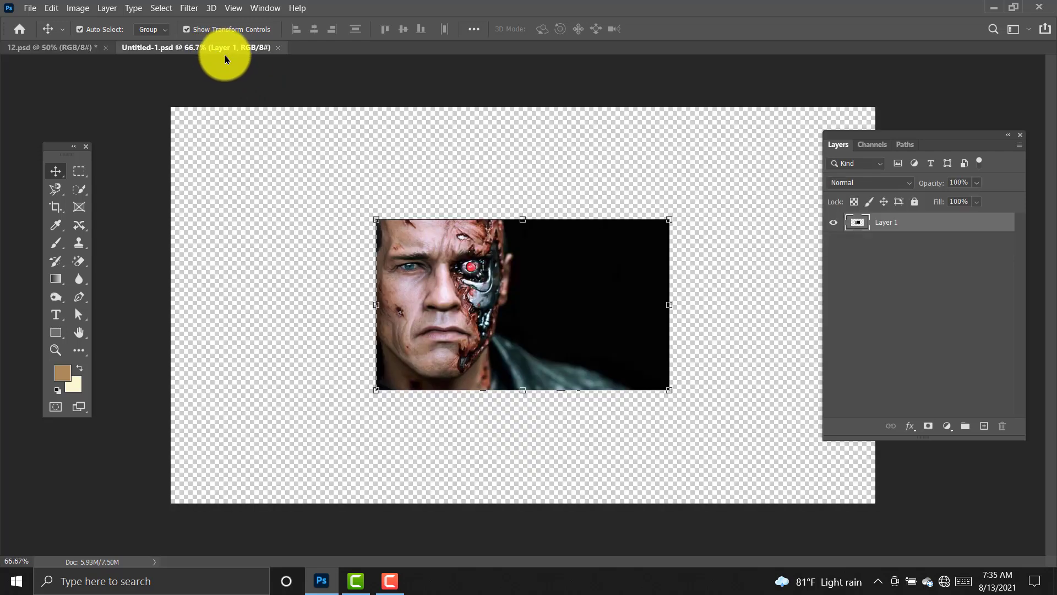
{"action": "left_click_drag", "start_coordinate": [492, 261], "coordinate": [250, 44]}
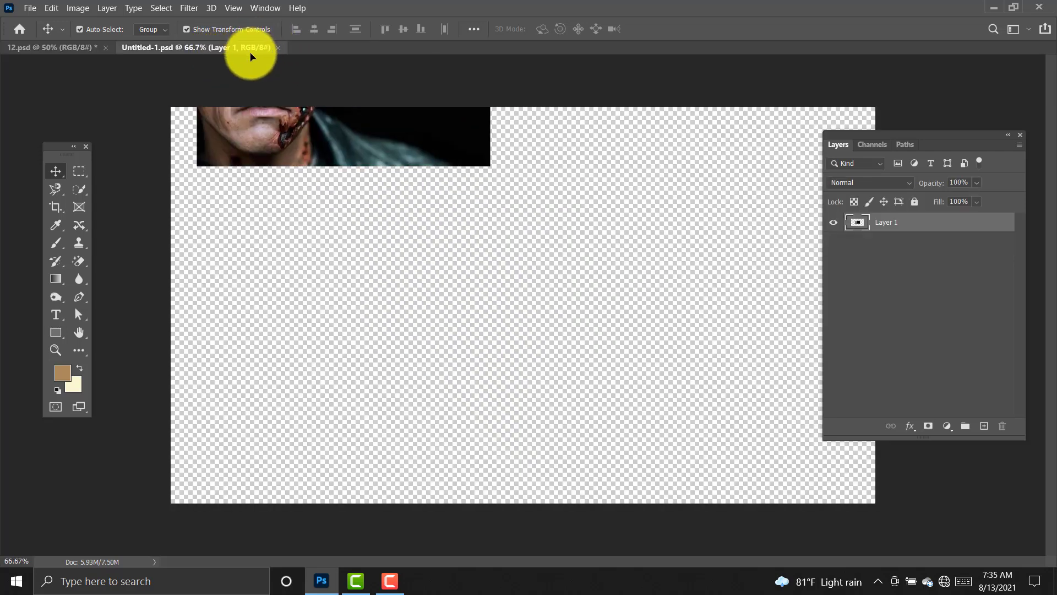
{"action": "key", "text": "ctrl+z"}
{"action": "left_click_drag", "start_coordinate": [455, 291], "coordinate": [583, 271]}
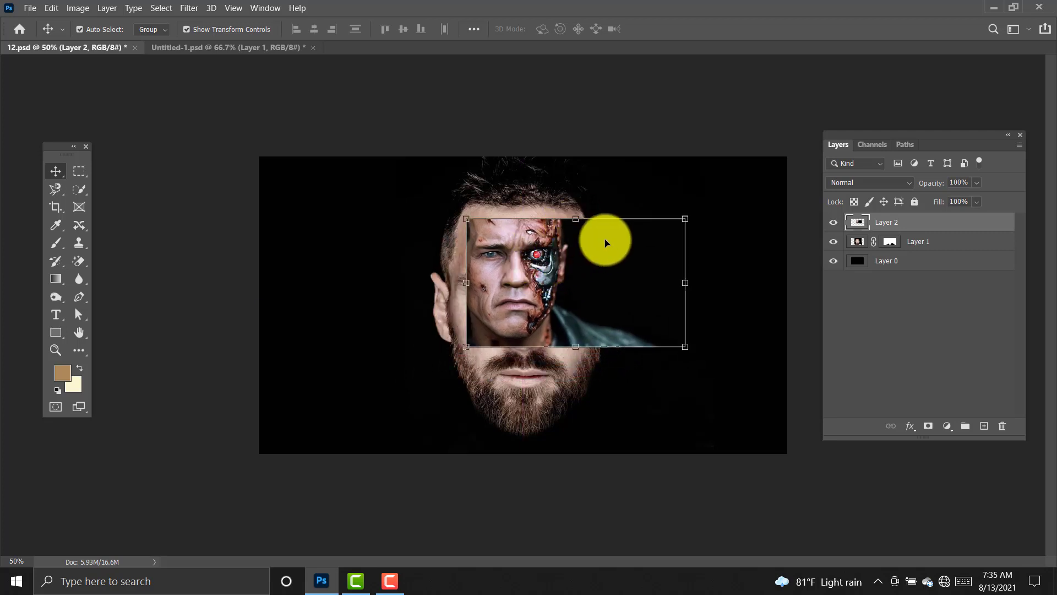
Scale Layer 2 to about 153%, lower its opacity to 51%, and align the cyborg's facial features with the portrait beneath
{"action": "left_click_drag", "start_coordinate": [692, 356], "coordinate": [630, 339]}
{"action": "key", "text": "ctrl+t"}
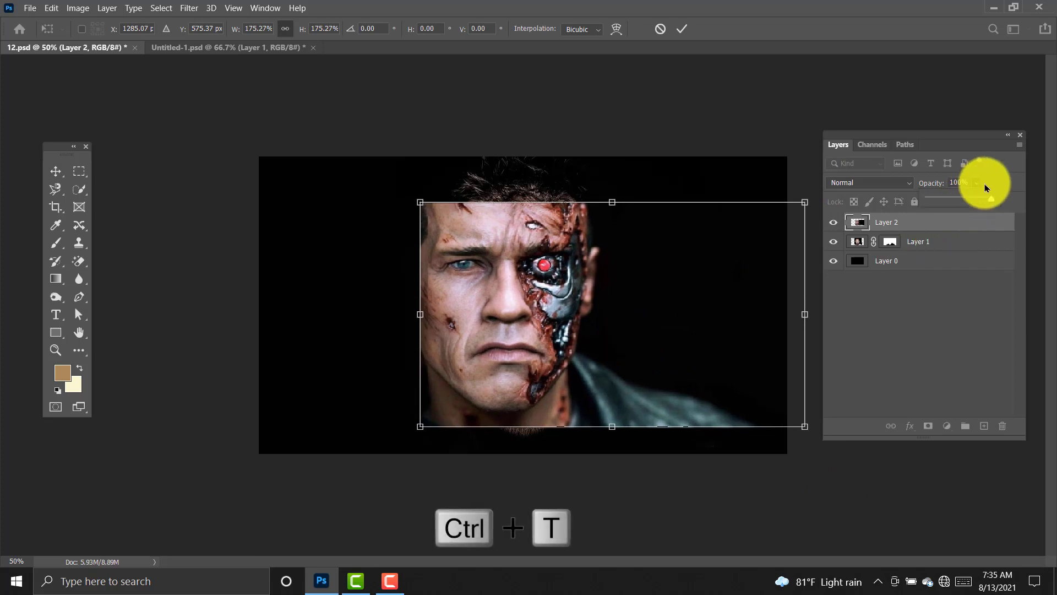
{"action": "left_click", "coordinate": [951, 199]}
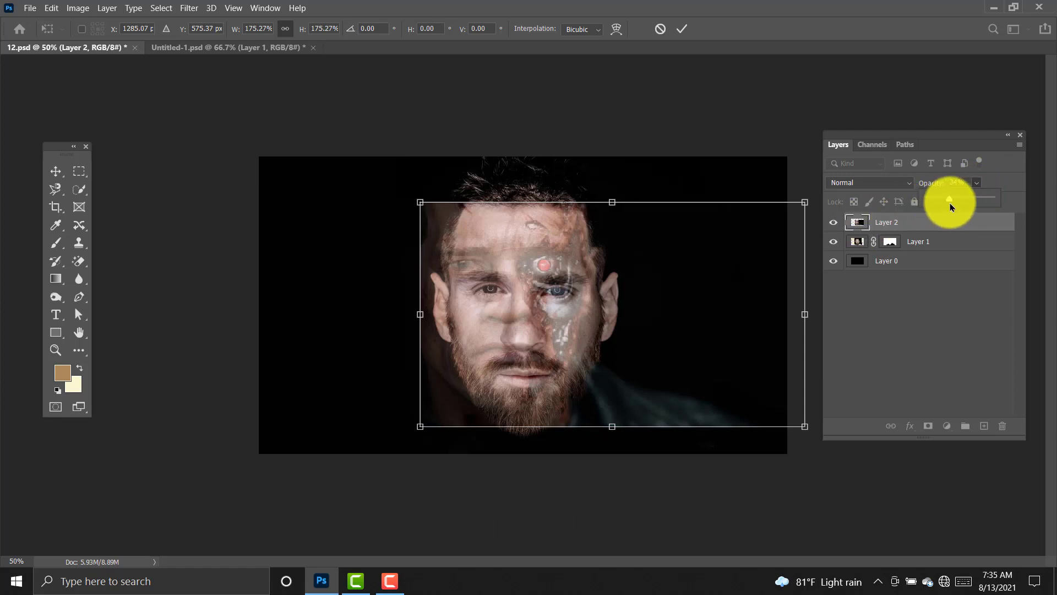
{"action": "left_click_drag", "start_coordinate": [575, 280], "coordinate": [582, 301]}
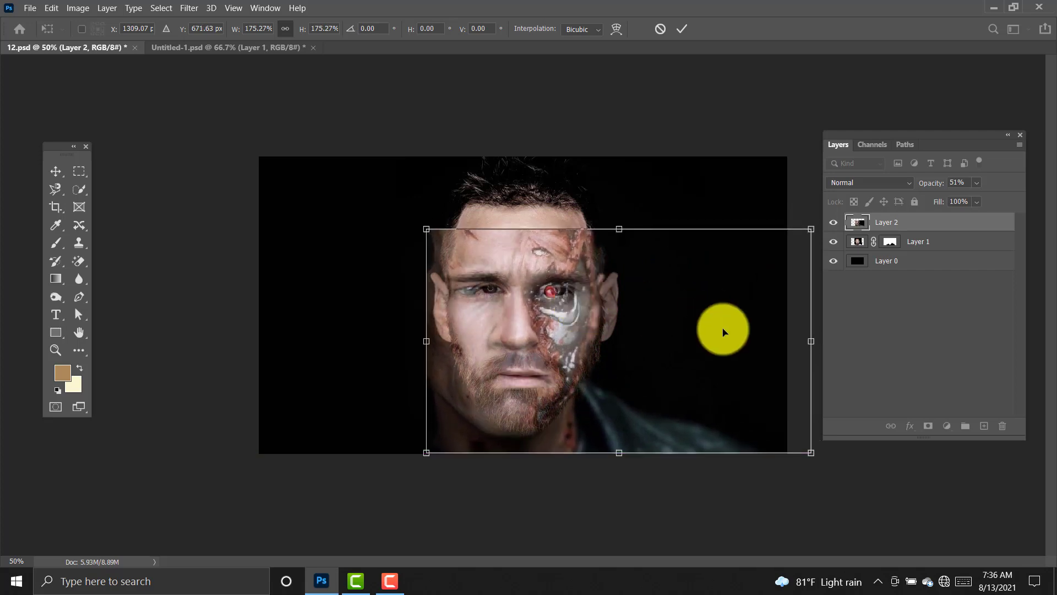
{"action": "left_click_drag", "start_coordinate": [810, 450], "coordinate": [760, 424]}
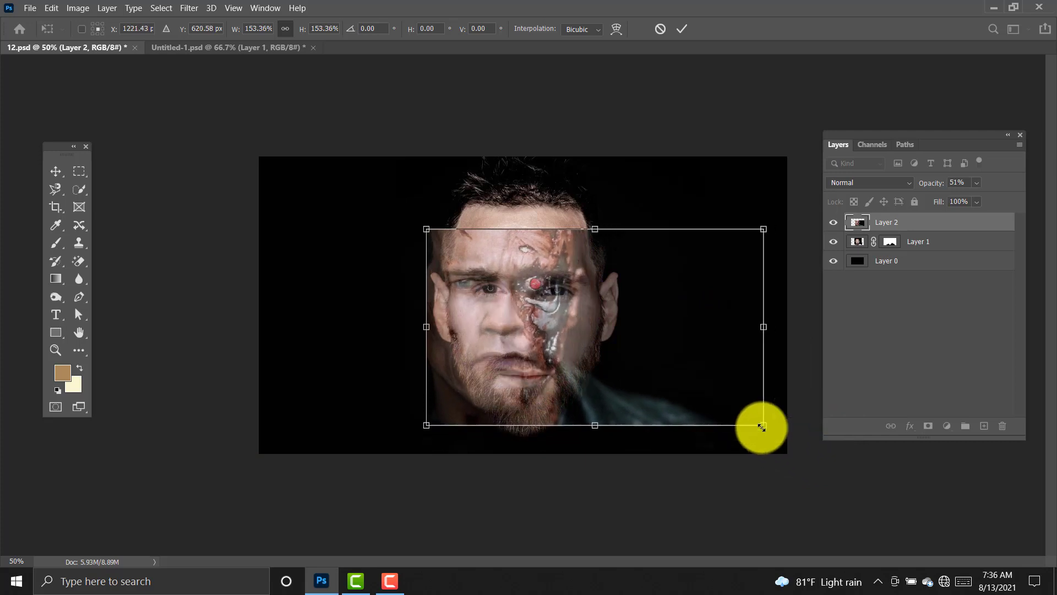
{"action": "mouse_move", "coordinate": [503, 322]}
{"action": "left_mouse_down"}
{"action": "mouse_move", "coordinate": [533, 309]}
{"action": "mouse_move", "coordinate": [500, 343]}
{"action": "left_mouse_up"}
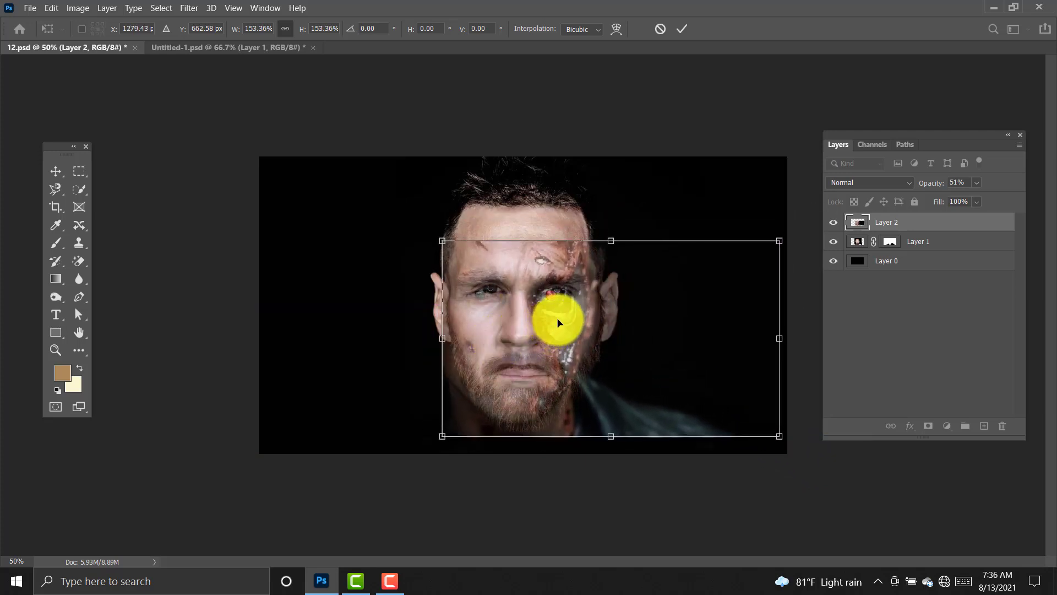
{"action": "left_click_drag", "start_coordinate": [556, 322], "coordinate": [559, 322]}
{"action": "key", "text": "Return"}
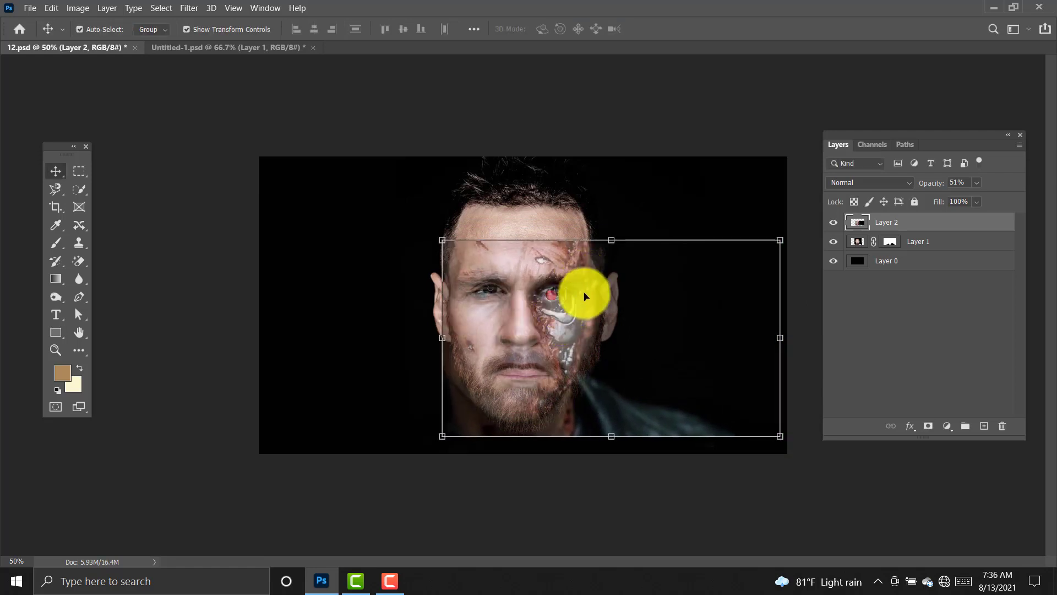
Add a mask to Layer 2 and paint away everything except the mechanical eye and cheek with the 50 px black brush
{"action": "left_click", "coordinate": [633, 239]}
{"action": "left_click", "coordinate": [602, 272]}
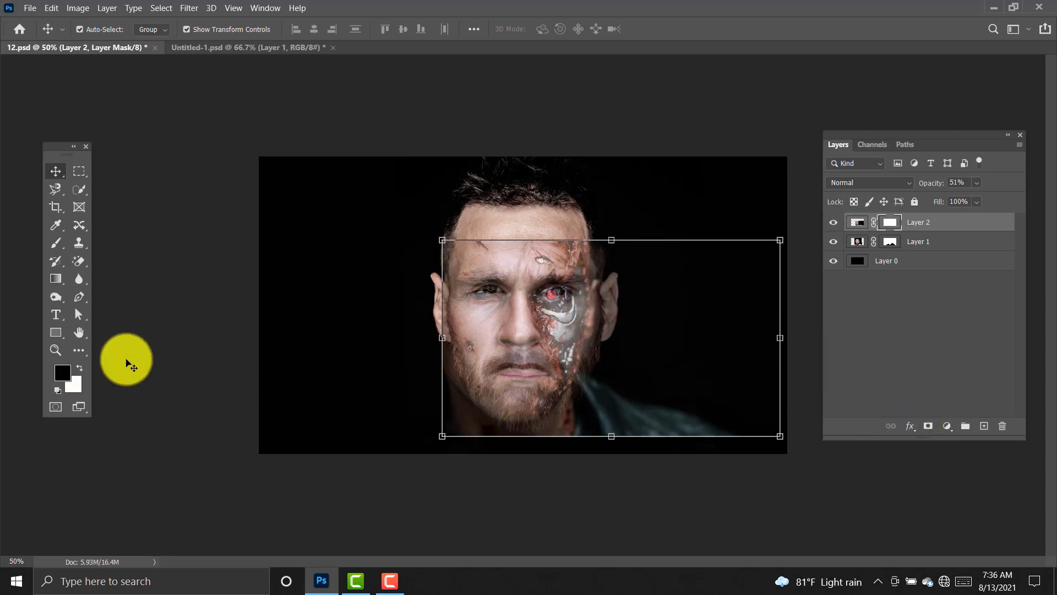
{"action": "right_click", "coordinate": [62, 243]}
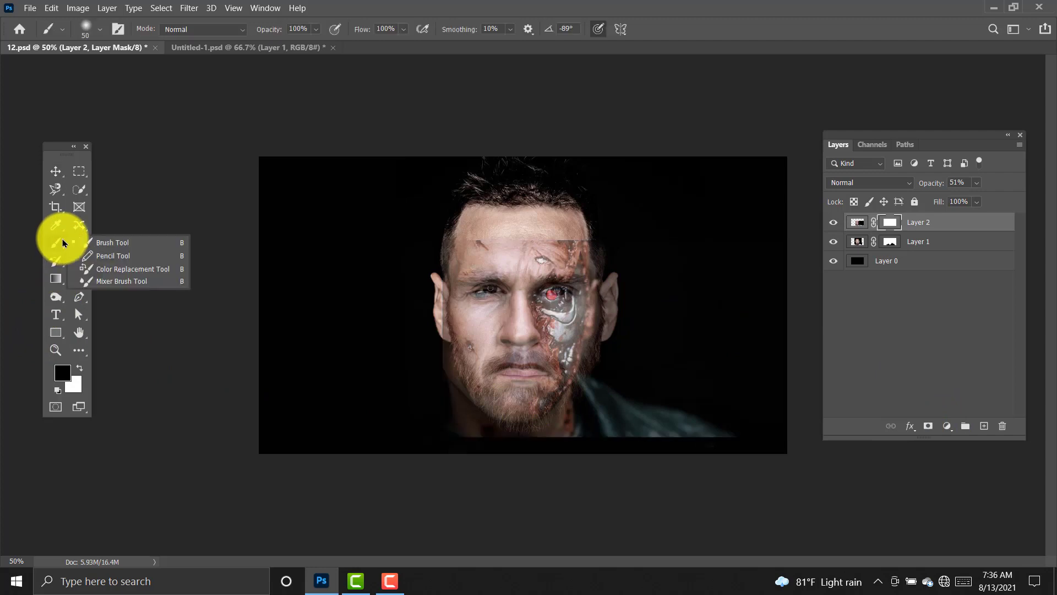
{"action": "left_click", "coordinate": [122, 244]}
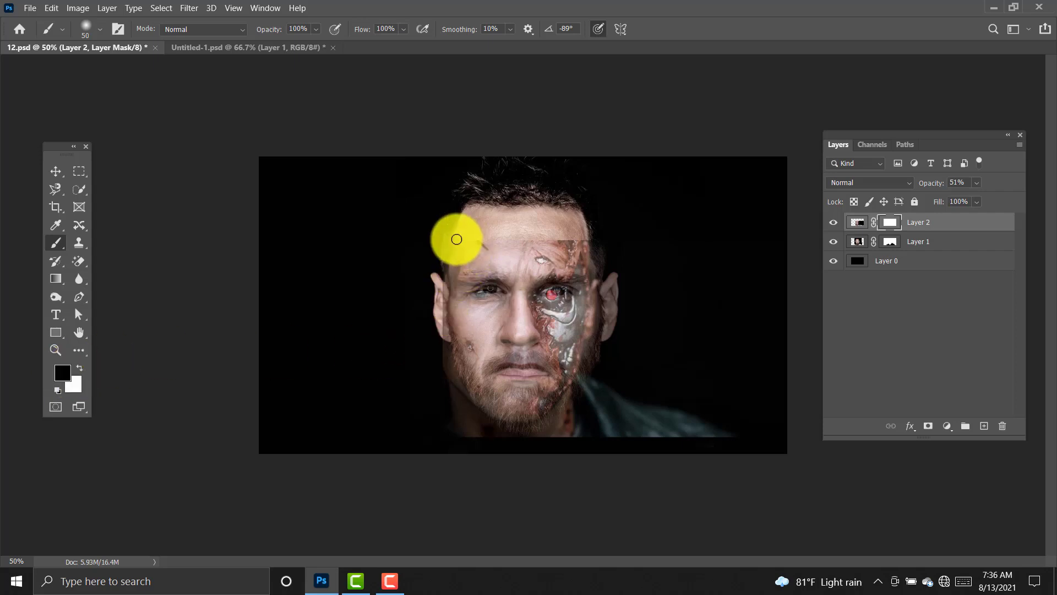
{"action": "mouse_move", "coordinate": [444, 281]}
{"action": "left_mouse_down"}
{"action": "mouse_move", "coordinate": [462, 243]}
{"action": "mouse_move", "coordinate": [471, 281]}
{"action": "mouse_move", "coordinate": [474, 235]}
{"action": "mouse_move", "coordinate": [475, 264]}
{"action": "mouse_move", "coordinate": [481, 244]}
{"action": "mouse_move", "coordinate": [484, 258]}
{"action": "mouse_move", "coordinate": [481, 246]}
{"action": "mouse_move", "coordinate": [451, 304]}
{"action": "mouse_move", "coordinate": [440, 253]}
{"action": "mouse_move", "coordinate": [444, 362]}
{"action": "mouse_move", "coordinate": [445, 309]}
{"action": "mouse_move", "coordinate": [463, 370]}
{"action": "mouse_move", "coordinate": [459, 314]}
{"action": "mouse_move", "coordinate": [478, 366]}
{"action": "mouse_move", "coordinate": [450, 375]}
{"action": "mouse_move", "coordinate": [461, 369]}
{"action": "mouse_move", "coordinate": [486, 413]}
{"action": "mouse_move", "coordinate": [455, 389]}
{"action": "mouse_move", "coordinate": [483, 412]}
{"action": "mouse_move", "coordinate": [465, 428]}
{"action": "mouse_move", "coordinate": [444, 356]}
{"action": "mouse_move", "coordinate": [472, 443]}
{"action": "mouse_move", "coordinate": [539, 456]}
{"action": "mouse_move", "coordinate": [458, 424]}
{"action": "mouse_move", "coordinate": [487, 426]}
{"action": "mouse_move", "coordinate": [450, 431]}
{"action": "mouse_move", "coordinate": [475, 383]}
{"action": "mouse_move", "coordinate": [478, 253]}
{"action": "mouse_move", "coordinate": [481, 276]}
{"action": "mouse_move", "coordinate": [507, 238]}
{"action": "mouse_move", "coordinate": [510, 261]}
{"action": "mouse_move", "coordinate": [505, 288]}
{"action": "mouse_move", "coordinate": [485, 307]}
{"action": "mouse_move", "coordinate": [491, 280]}
{"action": "mouse_move", "coordinate": [501, 349]}
{"action": "mouse_move", "coordinate": [494, 269]}
{"action": "mouse_move", "coordinate": [504, 331]}
{"action": "mouse_move", "coordinate": [490, 326]}
{"action": "mouse_move", "coordinate": [497, 284]}
{"action": "mouse_move", "coordinate": [503, 298]}
{"action": "mouse_move", "coordinate": [458, 276]}
{"action": "mouse_move", "coordinate": [453, 249]}
{"action": "mouse_move", "coordinate": [480, 217]}
{"action": "mouse_move", "coordinate": [462, 246]}
{"action": "mouse_move", "coordinate": [467, 373]}
{"action": "mouse_move", "coordinate": [479, 277]}
{"action": "mouse_move", "coordinate": [499, 284]}
{"action": "mouse_move", "coordinate": [513, 333]}
{"action": "mouse_move", "coordinate": [512, 277]}
{"action": "mouse_move", "coordinate": [513, 329]}
{"action": "mouse_move", "coordinate": [527, 345]}
{"action": "mouse_move", "coordinate": [521, 362]}
{"action": "mouse_move", "coordinate": [503, 353]}
{"action": "mouse_move", "coordinate": [495, 381]}
{"action": "mouse_move", "coordinate": [512, 313]}
{"action": "mouse_move", "coordinate": [492, 380]}
{"action": "mouse_move", "coordinate": [524, 317]}
{"action": "mouse_move", "coordinate": [527, 379]}
{"action": "mouse_move", "coordinate": [509, 349]}
{"action": "mouse_move", "coordinate": [534, 255]}
{"action": "mouse_move", "coordinate": [526, 264]}
{"action": "mouse_move", "coordinate": [515, 241]}
{"action": "mouse_move", "coordinate": [560, 210]}
{"action": "mouse_move", "coordinate": [536, 427]}
{"action": "mouse_move", "coordinate": [623, 444]}
{"action": "mouse_move", "coordinate": [729, 411]}
{"action": "mouse_move", "coordinate": [699, 461]}
{"action": "mouse_move", "coordinate": [584, 450]}
{"action": "mouse_move", "coordinate": [589, 407]}
{"action": "mouse_move", "coordinate": [486, 427]}
{"action": "mouse_move", "coordinate": [472, 396]}
{"action": "mouse_move", "coordinate": [470, 410]}
{"action": "mouse_move", "coordinate": [524, 436]}
{"action": "mouse_move", "coordinate": [481, 380]}
{"action": "mouse_move", "coordinate": [484, 397]}
{"action": "mouse_move", "coordinate": [523, 420]}
{"action": "mouse_move", "coordinate": [602, 411]}
{"action": "mouse_move", "coordinate": [734, 418]}
{"action": "mouse_move", "coordinate": [720, 435]}
{"action": "mouse_move", "coordinate": [651, 463]}
{"action": "mouse_move", "coordinate": [682, 408]}
{"action": "mouse_move", "coordinate": [649, 394]}
{"action": "mouse_move", "coordinate": [620, 422]}
{"action": "mouse_move", "coordinate": [642, 364]}
{"action": "mouse_move", "coordinate": [634, 278]}
{"action": "mouse_move", "coordinate": [602, 250]}
{"action": "mouse_move", "coordinate": [592, 271]}
{"action": "mouse_move", "coordinate": [593, 242]}
{"action": "mouse_move", "coordinate": [609, 314]}
{"action": "left_mouse_up"}
{"action": "mouse_move", "coordinate": [603, 365]}
{"action": "left_mouse_down"}
{"action": "mouse_move", "coordinate": [594, 341]}
{"action": "mouse_move", "coordinate": [605, 354]}
{"action": "mouse_move", "coordinate": [599, 343]}
{"action": "mouse_move", "coordinate": [582, 369]}
{"action": "mouse_move", "coordinate": [614, 374]}
{"action": "mouse_move", "coordinate": [596, 398]}
{"action": "mouse_move", "coordinate": [619, 379]}
{"action": "mouse_move", "coordinate": [596, 446]}
{"action": "mouse_move", "coordinate": [599, 434]}
{"action": "mouse_move", "coordinate": [655, 406]}
{"action": "mouse_move", "coordinate": [649, 398]}
{"action": "mouse_move", "coordinate": [678, 401]}
{"action": "mouse_move", "coordinate": [667, 435]}
{"action": "mouse_move", "coordinate": [662, 407]}
{"action": "left_mouse_up"}
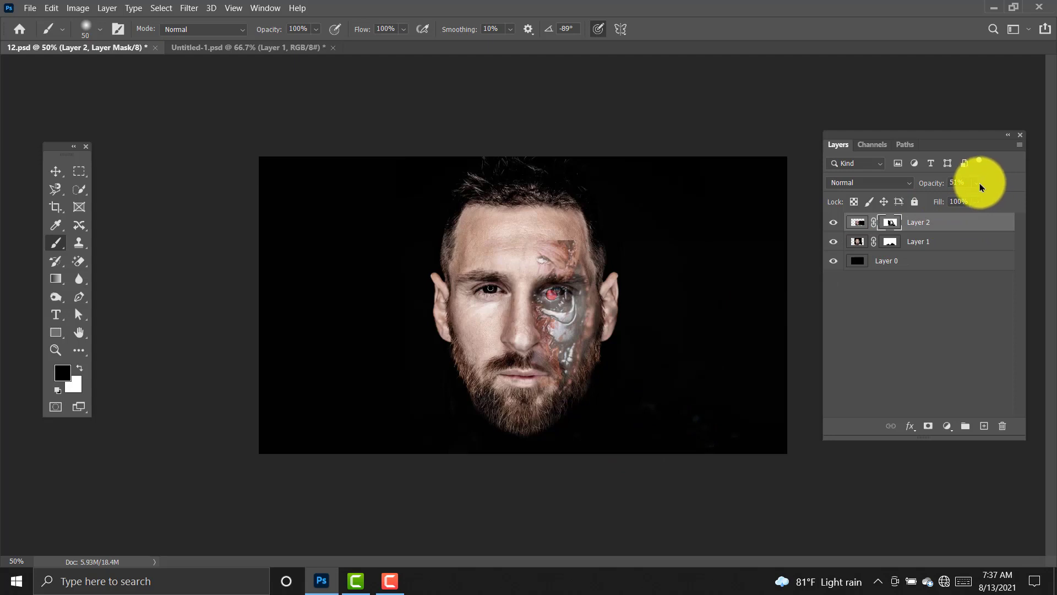
Restore Layer 2's opacity to 100% and refine its mask around the mechanical part to blend it into the face
{"action": "left_click_drag", "start_coordinate": [990, 200], "coordinate": [1018, 201]}
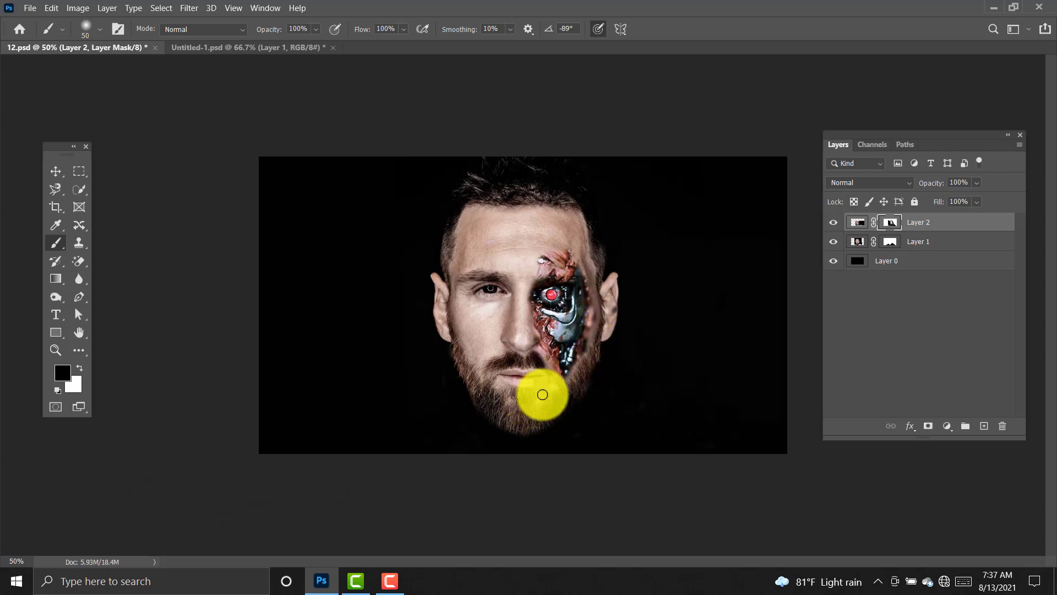
{"action": "mouse_move", "coordinate": [543, 395]}
{"action": "left_mouse_down"}
{"action": "mouse_move", "coordinate": [547, 349]}
{"action": "mouse_move", "coordinate": [558, 367]}
{"action": "mouse_move", "coordinate": [532, 321]}
{"action": "mouse_move", "coordinate": [528, 348]}
{"action": "mouse_move", "coordinate": [512, 362]}
{"action": "mouse_move", "coordinate": [473, 277]}
{"action": "mouse_move", "coordinate": [436, 296]}
{"action": "left_mouse_up"}
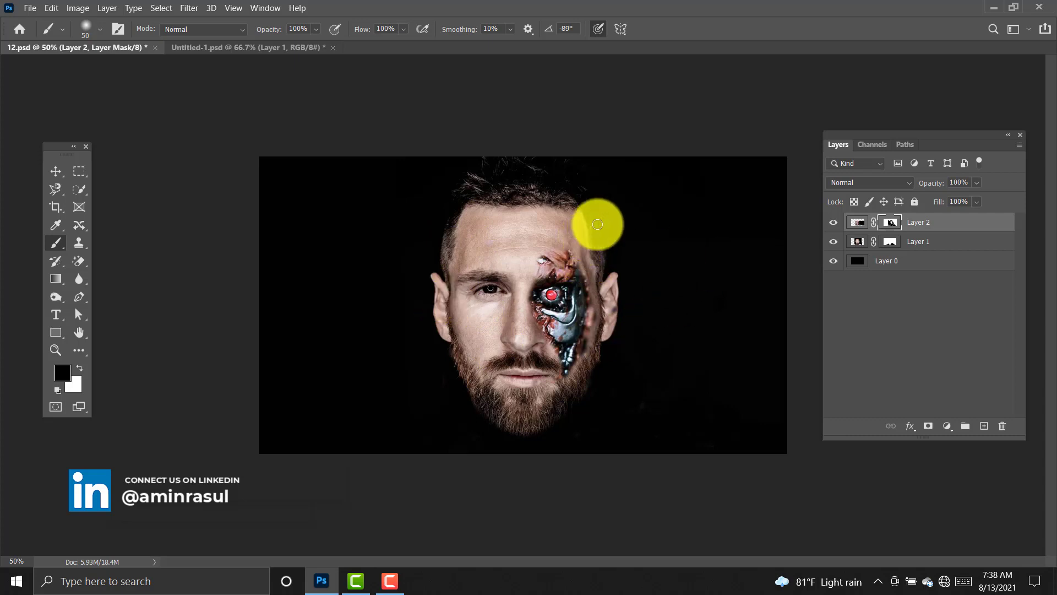
Refine Layer 2's mask around the torn skin above the mechanical eye with a black brush, reducing its size to 20 px
{"action": "mouse_move", "coordinate": [598, 224]}
{"action": "left_mouse_down"}
{"action": "mouse_move", "coordinate": [602, 311]}
{"action": "mouse_move", "coordinate": [590, 288]}
{"action": "mouse_move", "coordinate": [607, 325]}
{"action": "mouse_move", "coordinate": [593, 366]}
{"action": "mouse_move", "coordinate": [554, 390]}
{"action": "mouse_move", "coordinate": [610, 343]}
{"action": "mouse_move", "coordinate": [603, 356]}
{"action": "mouse_move", "coordinate": [597, 334]}
{"action": "mouse_move", "coordinate": [585, 358]}
{"action": "mouse_move", "coordinate": [607, 340]}
{"action": "mouse_move", "coordinate": [598, 362]}
{"action": "mouse_move", "coordinate": [606, 330]}
{"action": "mouse_move", "coordinate": [622, 335]}
{"action": "mouse_move", "coordinate": [595, 248]}
{"action": "mouse_move", "coordinate": [580, 245]}
{"action": "mouse_move", "coordinate": [589, 253]}
{"action": "mouse_move", "coordinate": [535, 269]}
{"action": "mouse_move", "coordinate": [559, 256]}
{"action": "left_mouse_up"}
{"action": "key", "text": "bracketleft"}
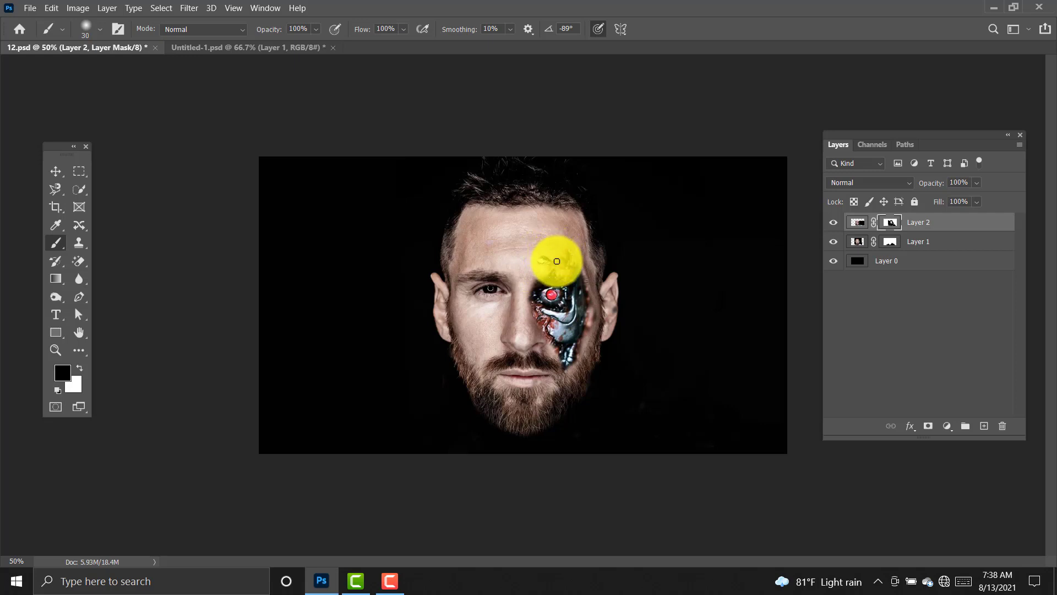
{"action": "mouse_move", "coordinate": [553, 267]}
{"action": "left_mouse_down"}
{"action": "mouse_move", "coordinate": [568, 231]}
{"action": "mouse_move", "coordinate": [601, 230]}
{"action": "mouse_move", "coordinate": [602, 277]}
{"action": "mouse_move", "coordinate": [572, 251]}
{"action": "mouse_move", "coordinate": [546, 271]}
{"action": "mouse_move", "coordinate": [492, 265]}
{"action": "mouse_move", "coordinate": [505, 339]}
{"action": "mouse_move", "coordinate": [522, 362]}
{"action": "mouse_move", "coordinate": [540, 352]}
{"action": "mouse_move", "coordinate": [615, 388]}
{"action": "mouse_move", "coordinate": [606, 303]}
{"action": "mouse_move", "coordinate": [593, 336]}
{"action": "mouse_move", "coordinate": [586, 267]}
{"action": "mouse_move", "coordinate": [595, 334]}
{"action": "mouse_move", "coordinate": [585, 351]}
{"action": "mouse_move", "coordinate": [594, 306]}
{"action": "mouse_move", "coordinate": [575, 370]}
{"action": "mouse_move", "coordinate": [608, 296]}
{"action": "mouse_move", "coordinate": [601, 307]}
{"action": "mouse_move", "coordinate": [601, 288]}
{"action": "mouse_move", "coordinate": [600, 349]}
{"action": "mouse_move", "coordinate": [590, 276]}
{"action": "mouse_move", "coordinate": [573, 394]}
{"action": "mouse_move", "coordinate": [488, 295]}
{"action": "mouse_move", "coordinate": [501, 302]}
{"action": "mouse_move", "coordinate": [568, 259]}
{"action": "left_mouse_up"}
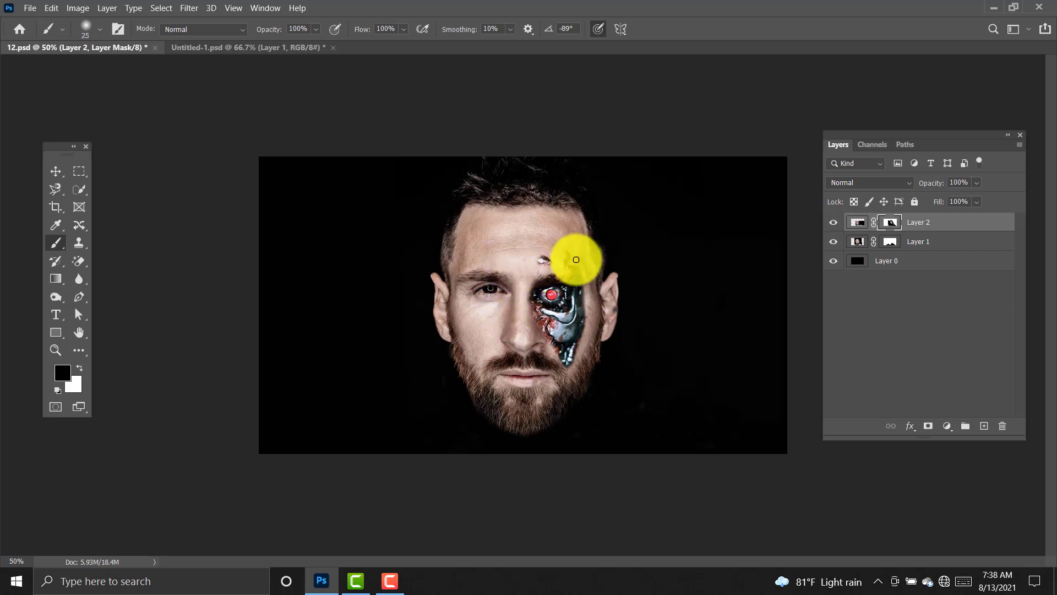
{"action": "left_click_drag", "start_coordinate": [574, 262], "coordinate": [560, 271]}
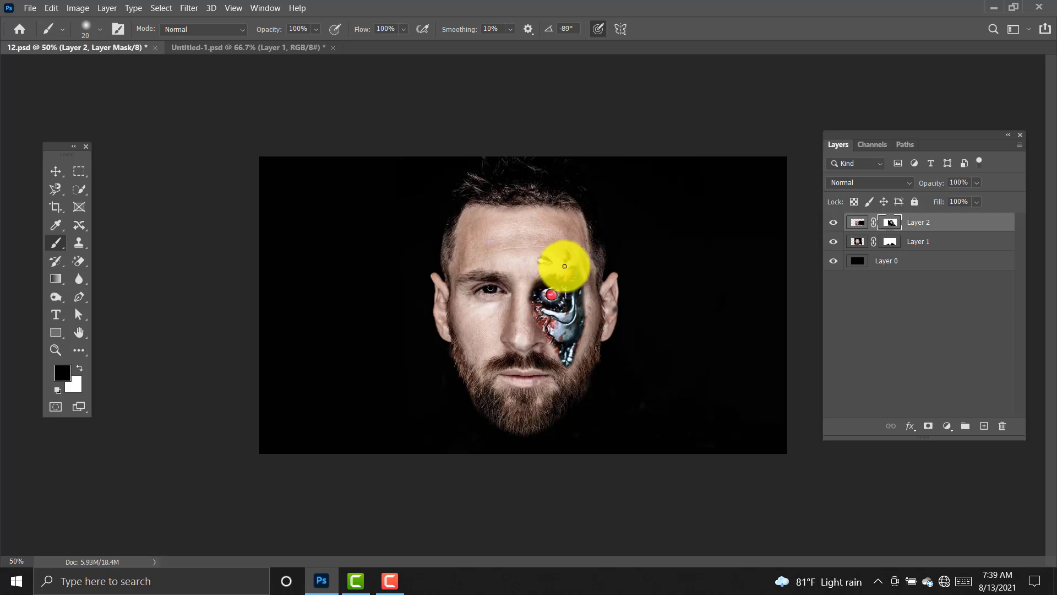
{"action": "mouse_move", "coordinate": [561, 271]}
{"action": "left_mouse_down"}
{"action": "mouse_move", "coordinate": [574, 245]}
{"action": "mouse_move", "coordinate": [532, 278]}
{"action": "mouse_move", "coordinate": [523, 319]}
{"action": "mouse_move", "coordinate": [451, 291]}
{"action": "mouse_move", "coordinate": [464, 234]}
{"action": "mouse_move", "coordinate": [494, 256]}
{"action": "left_mouse_up"}
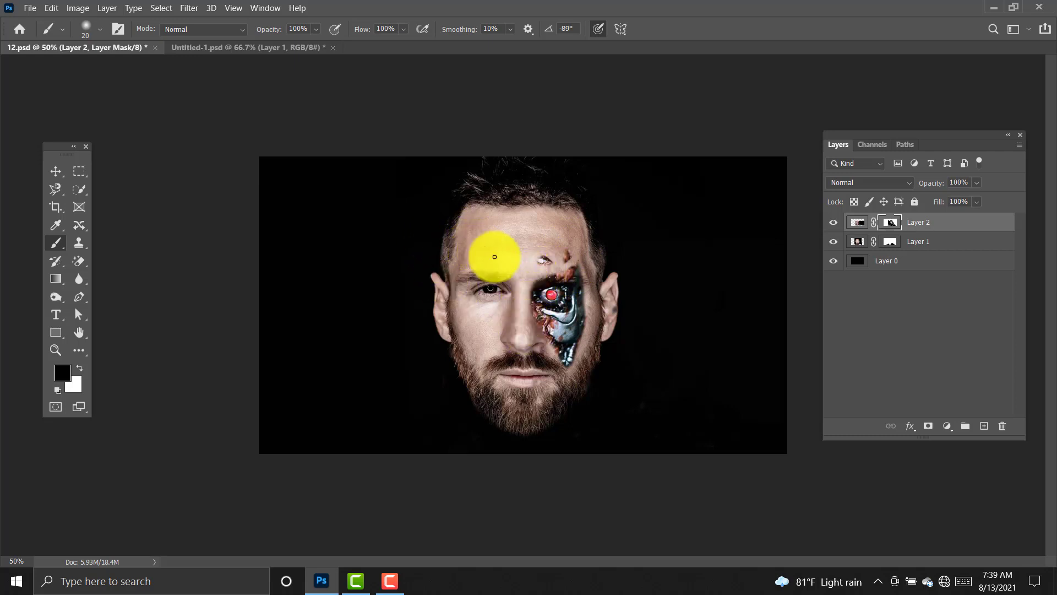
Add a Brightness/Contrast adjustment layer above Layer 1 with brightness -27 and contrast 27
{"action": "left_click", "coordinate": [909, 242]}
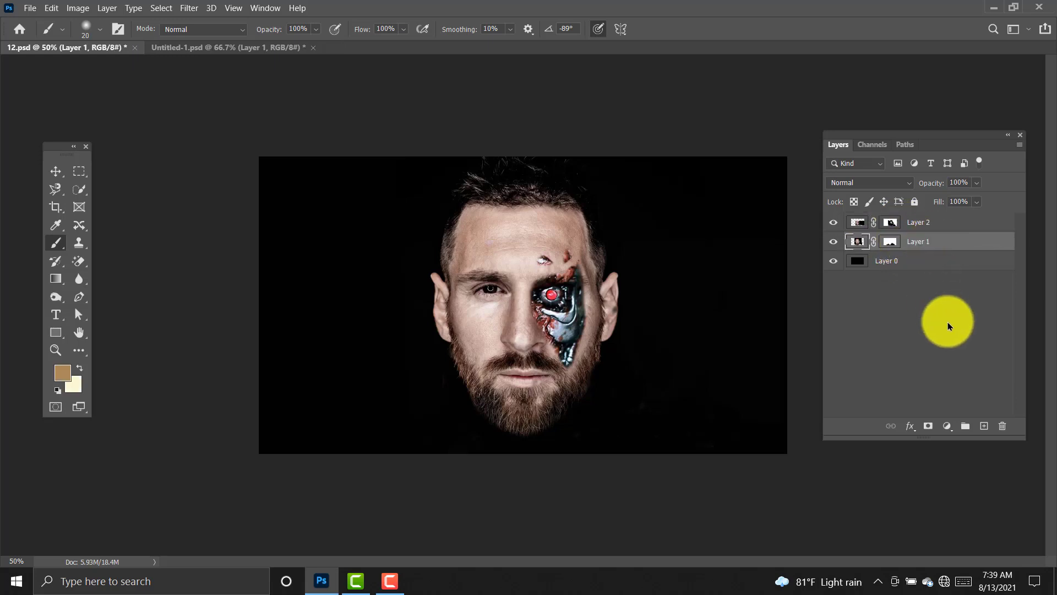
{"action": "left_click", "coordinate": [948, 424]}
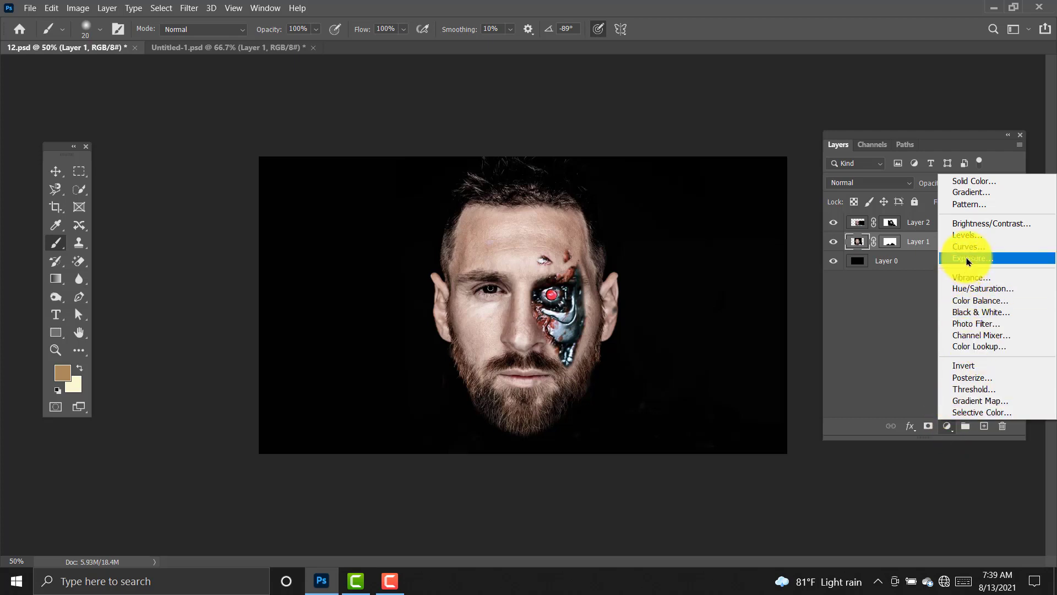
{"action": "left_click", "coordinate": [967, 223]}
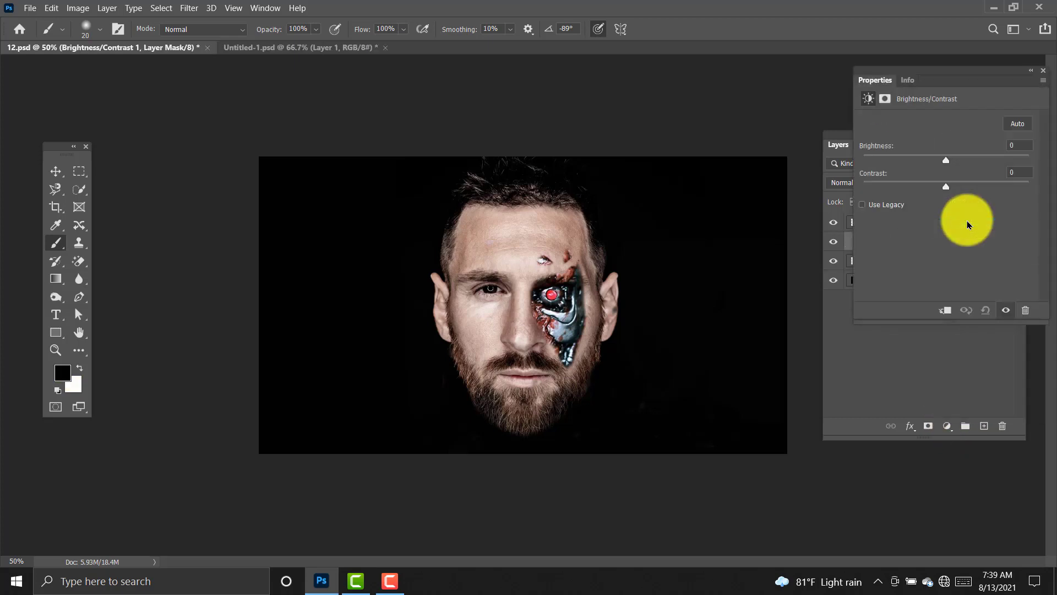
{"action": "left_click_drag", "start_coordinate": [948, 161], "coordinate": [928, 163]}
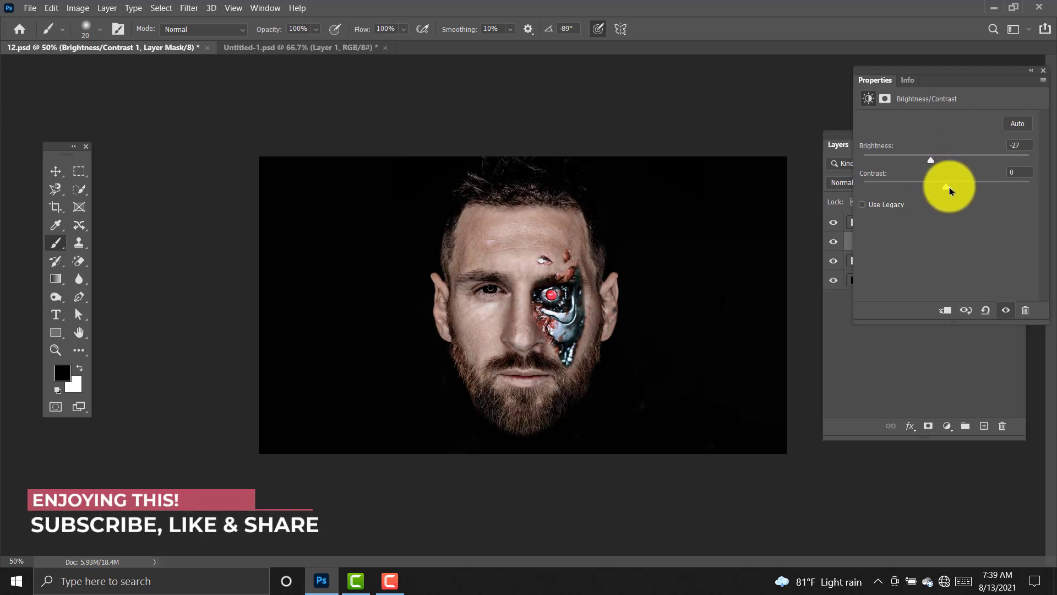
{"action": "left_click_drag", "start_coordinate": [946, 187], "coordinate": [959, 187]}
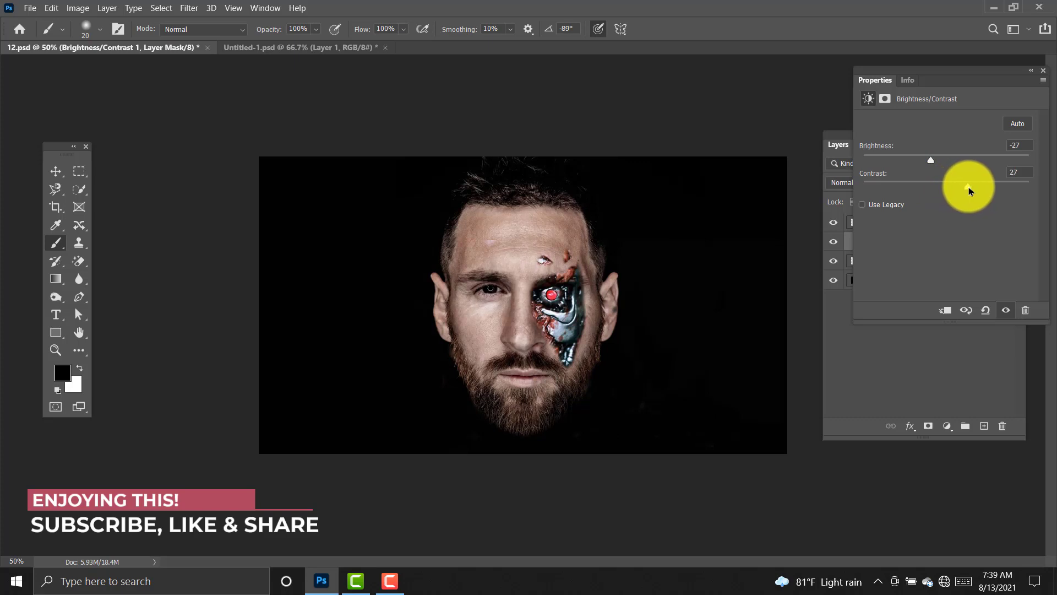
{"action": "left_click", "coordinate": [1044, 71]}
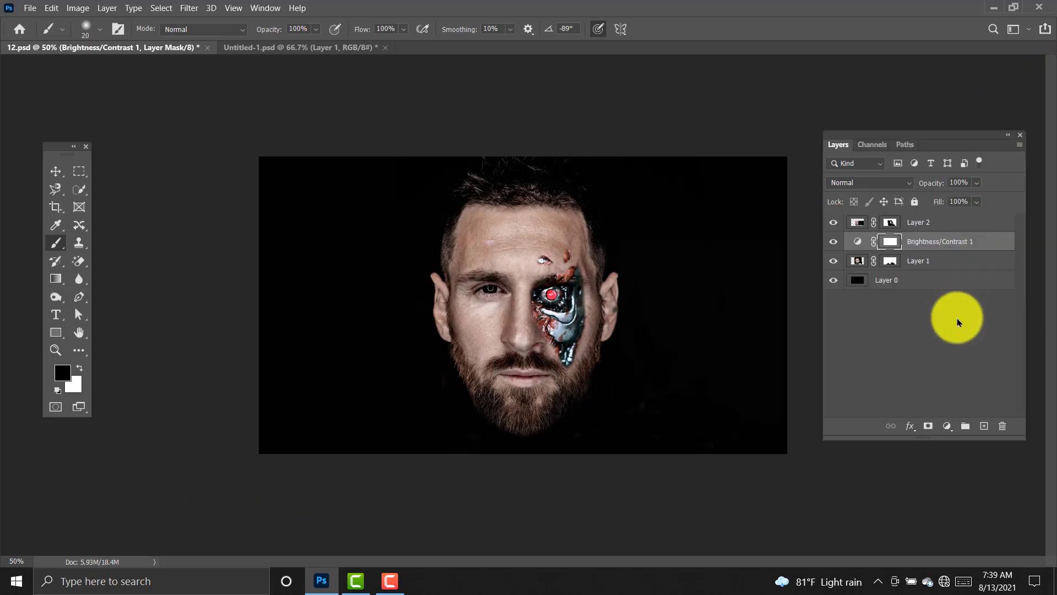
Add a Levels adjustment layer above Brightness/Contrast 1 with input black point 18 and white point 235
{"action": "left_click", "coordinate": [947, 426]}
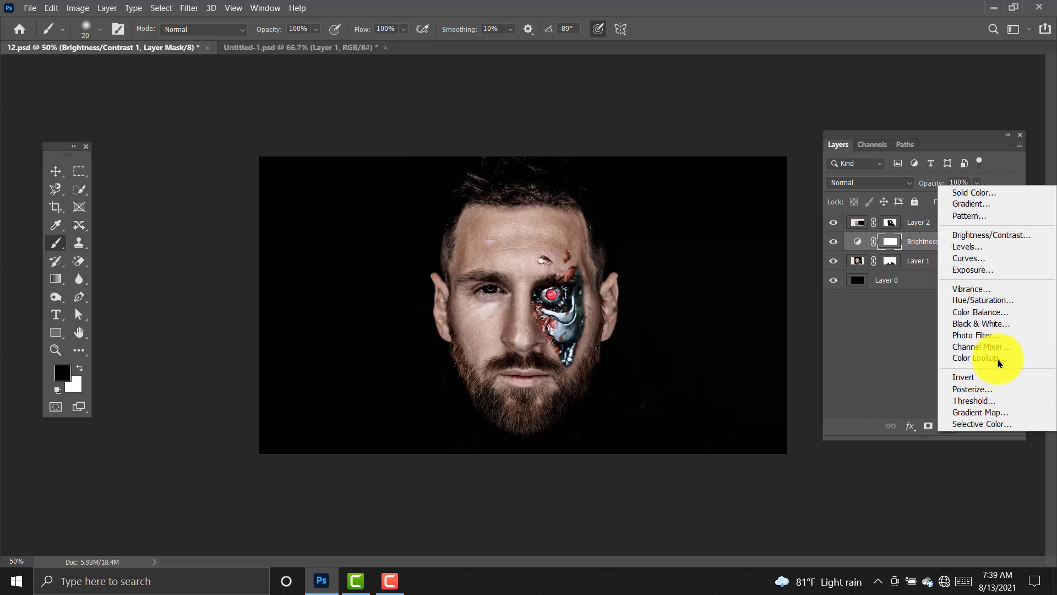
{"action": "left_click", "coordinate": [982, 257]}
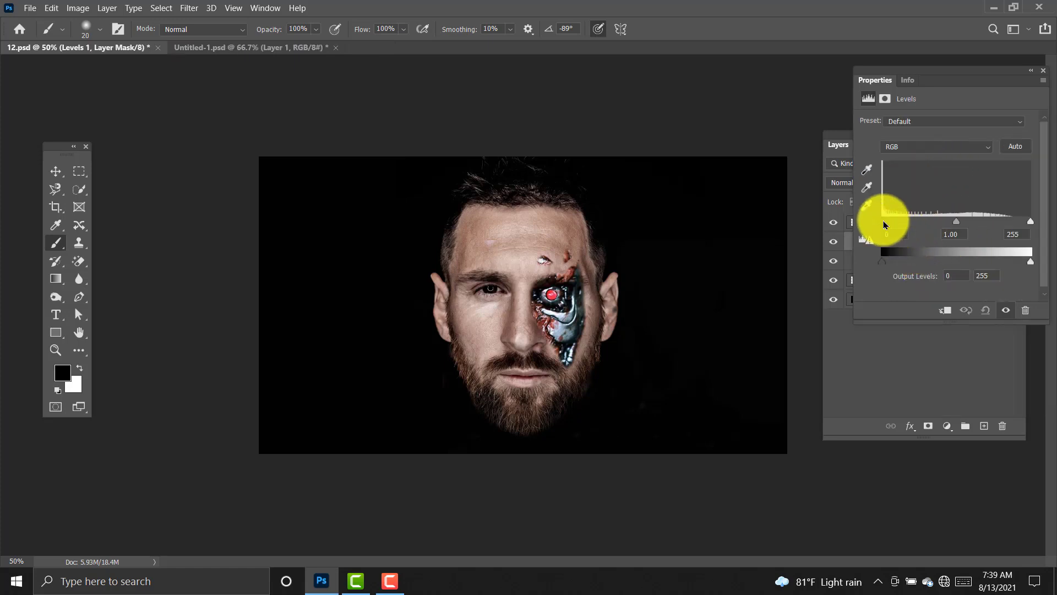
{"action": "left_click_drag", "start_coordinate": [891, 227], "coordinate": [895, 226]}
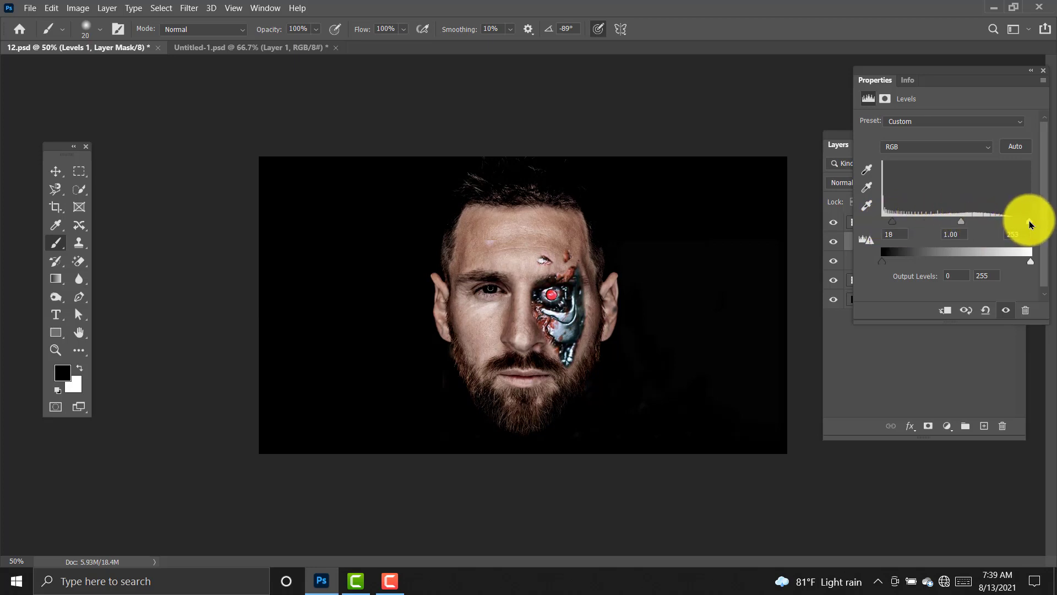
{"action": "mouse_move", "coordinate": [1031, 223]}
{"action": "left_mouse_down"}
{"action": "mouse_move", "coordinate": [988, 225]}
{"action": "mouse_move", "coordinate": [1020, 227]}
{"action": "left_mouse_up"}
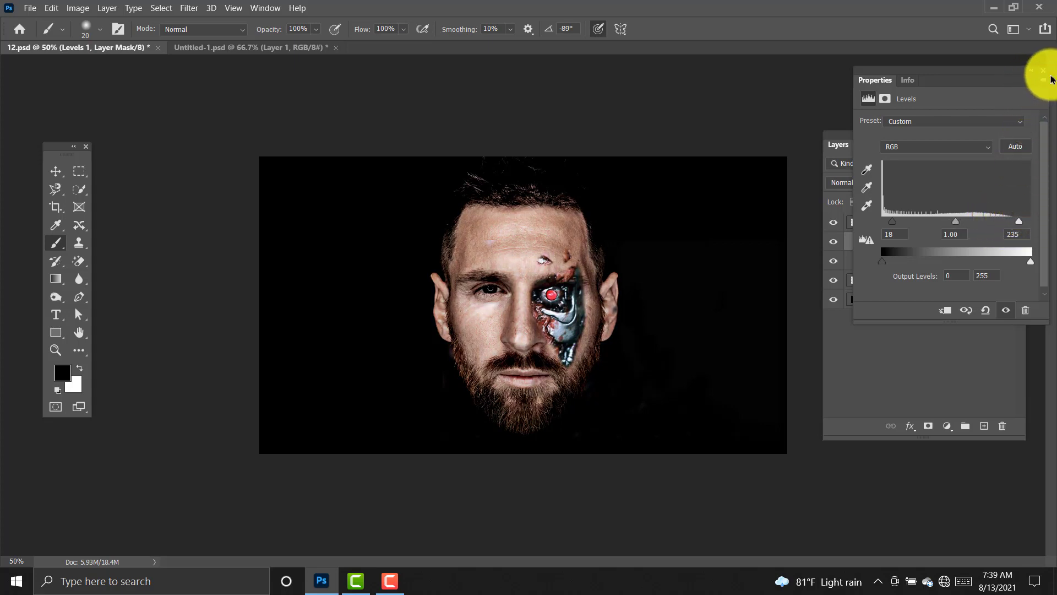
{"action": "left_click", "coordinate": [1045, 74]}
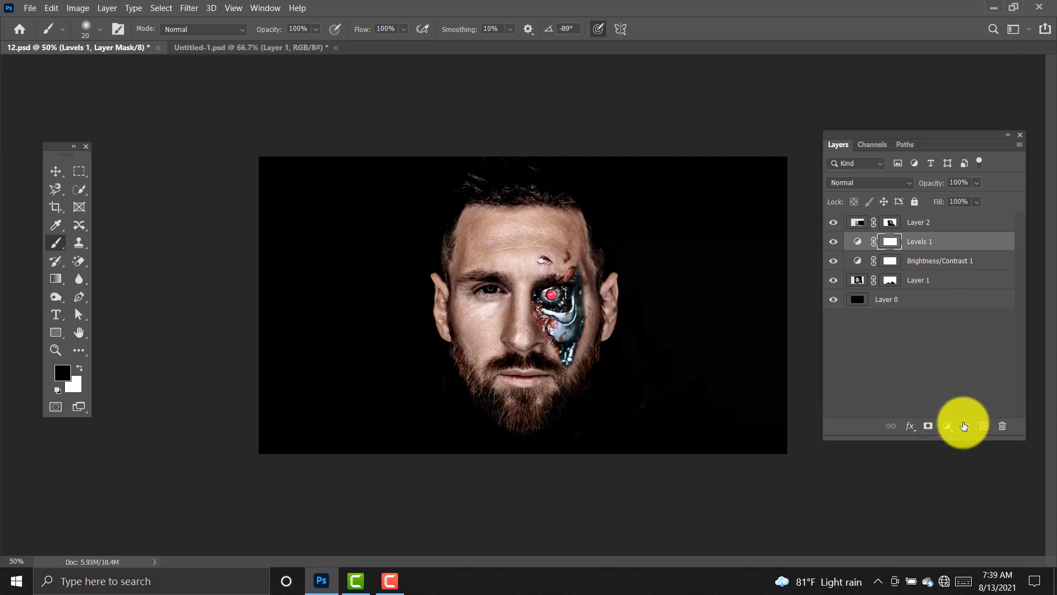
Add a Curves adjustment layer above Levels 1 and pull the RGB curve's lower midtones down to darken the face
{"action": "left_click", "coordinate": [947, 427]}
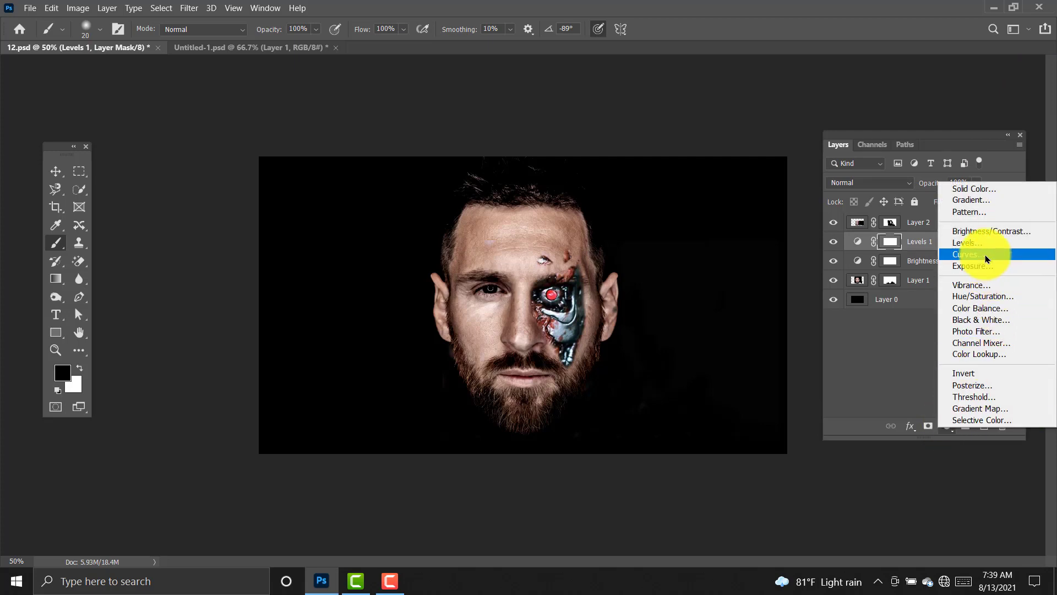
{"action": "left_click", "coordinate": [968, 243]}
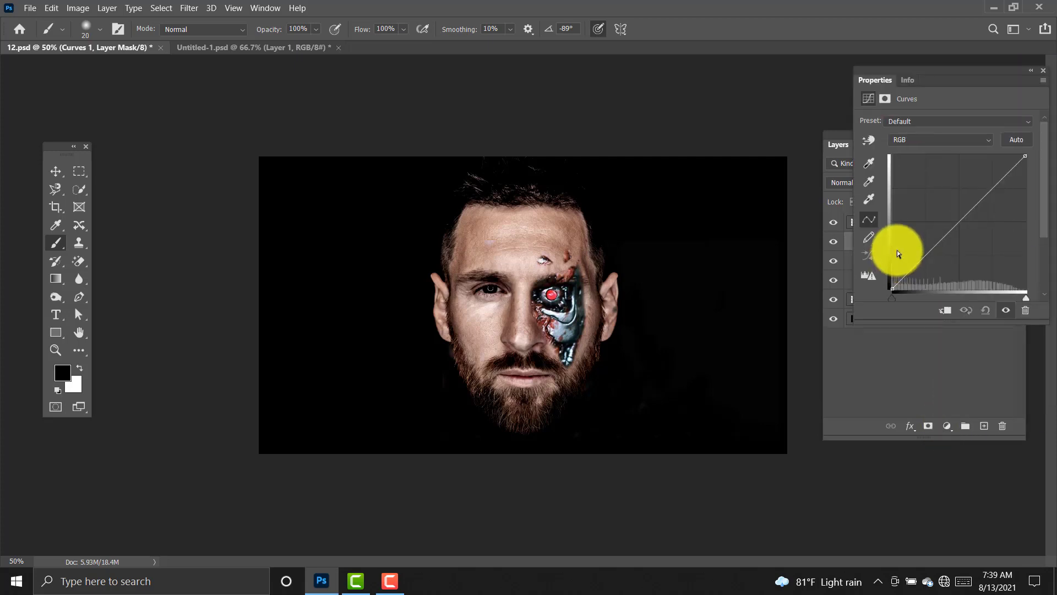
{"action": "left_click", "coordinate": [925, 256]}
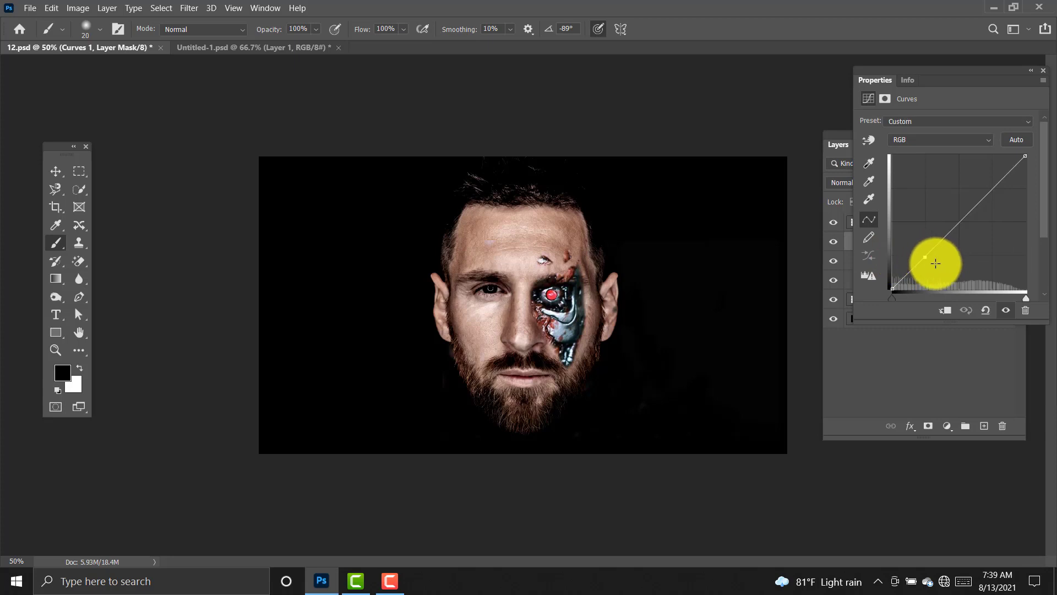
{"action": "mouse_move", "coordinate": [936, 266]}
{"action": "left_mouse_down"}
{"action": "mouse_move", "coordinate": [949, 275]}
{"action": "mouse_move", "coordinate": [933, 257]}
{"action": "mouse_move", "coordinate": [941, 265]}
{"action": "left_mouse_up"}
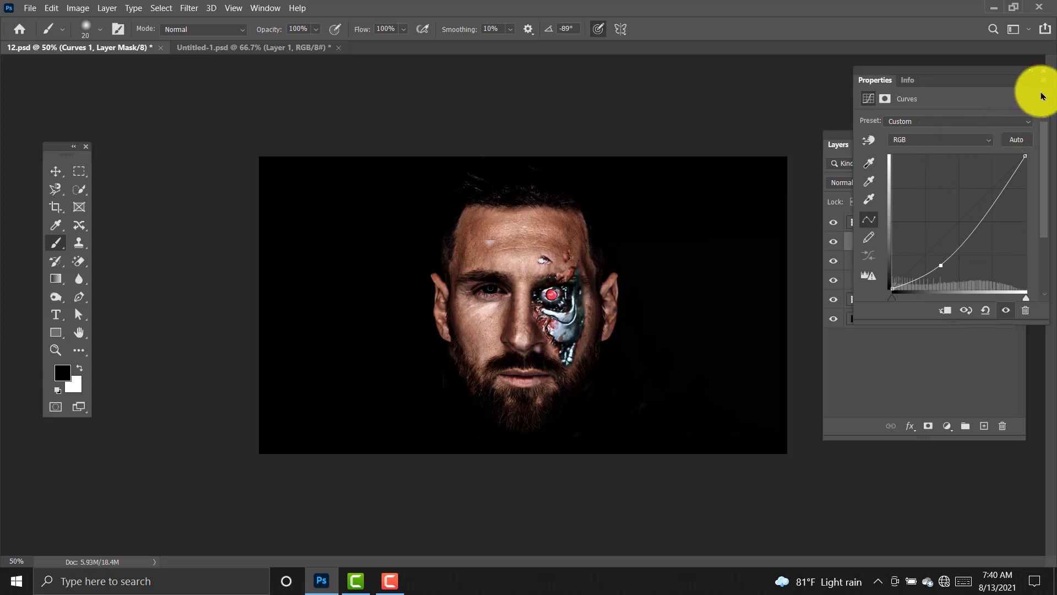
{"action": "left_click", "coordinate": [1042, 71]}
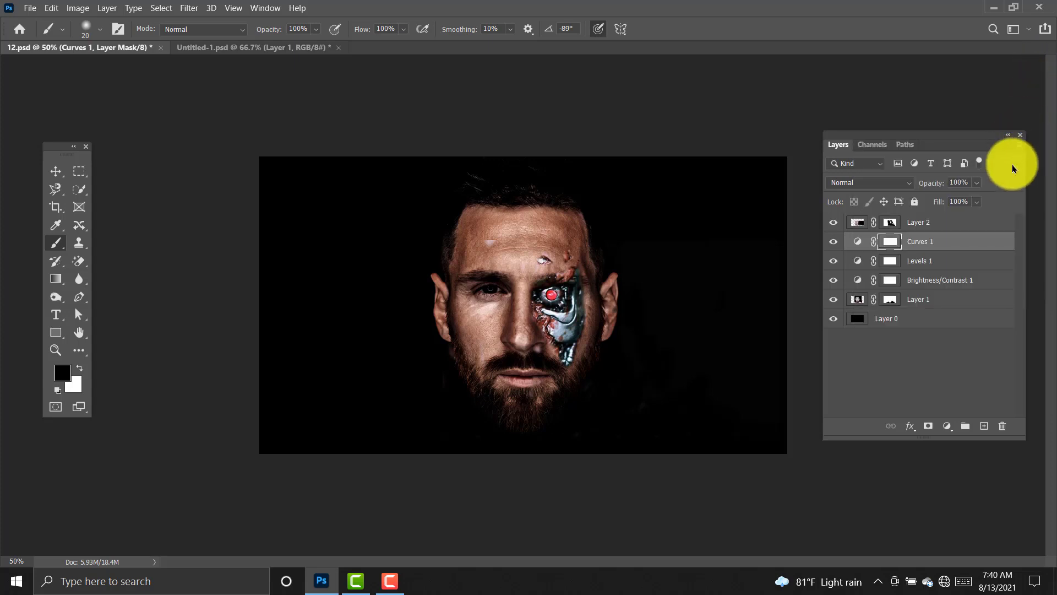
Add a Hue/Saturation adjustment layer above Curves 1 with saturation +9
{"action": "left_click", "coordinate": [946, 428]}
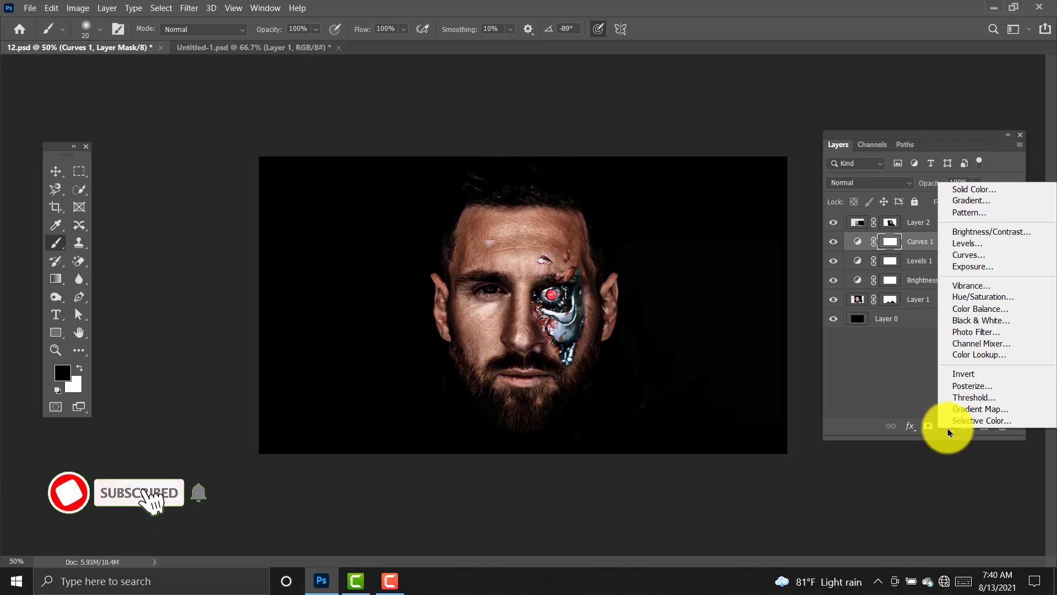
{"action": "left_click", "coordinate": [976, 297]}
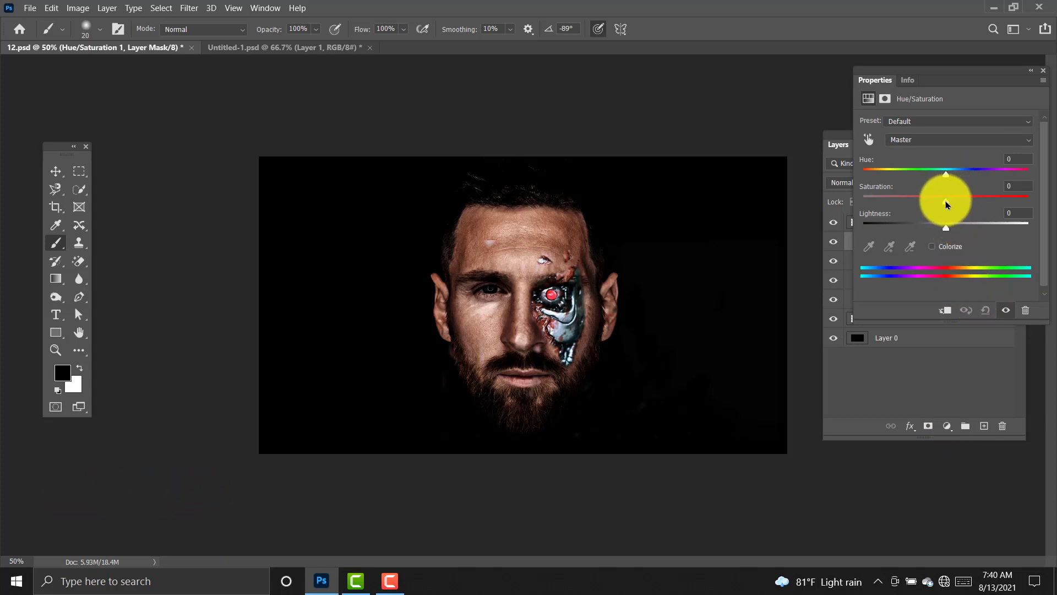
{"action": "mouse_move", "coordinate": [962, 204]}
{"action": "left_mouse_down"}
{"action": "mouse_move", "coordinate": [922, 204]}
{"action": "mouse_move", "coordinate": [948, 205]}
{"action": "left_mouse_up"}
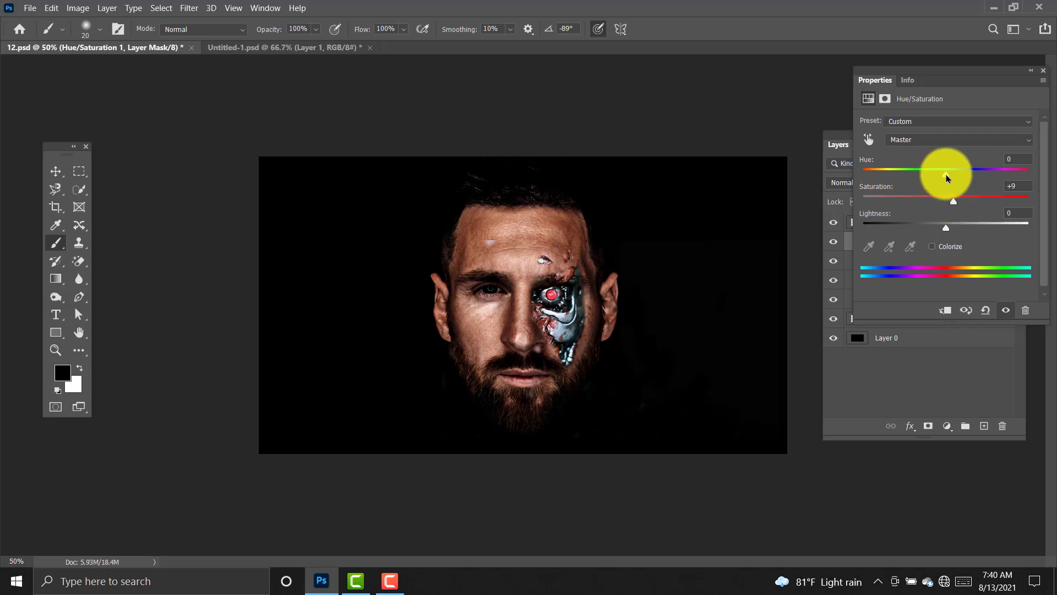
{"action": "left_click", "coordinate": [1044, 73]}
Add a Color Balance adjustment layer above Hue/Saturation 1 with midtones at Cyan–Red +1, Magenta–Green 0 and Yellow–Blue 0
{"action": "left_click", "coordinate": [947, 426]}
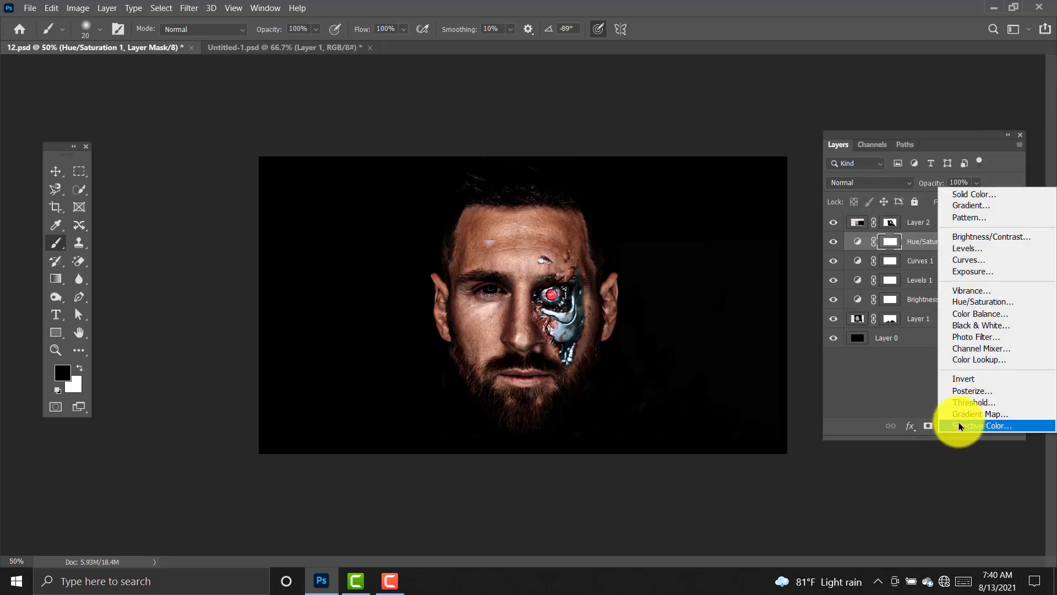
{"action": "left_click", "coordinate": [990, 313]}
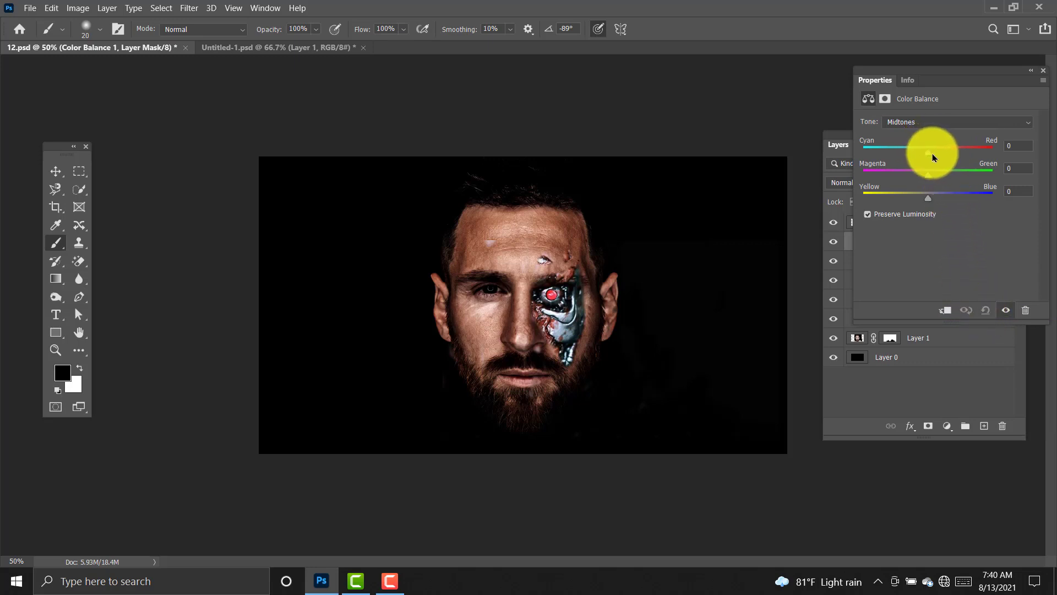
{"action": "left_click_drag", "start_coordinate": [932, 156], "coordinate": [912, 166]}
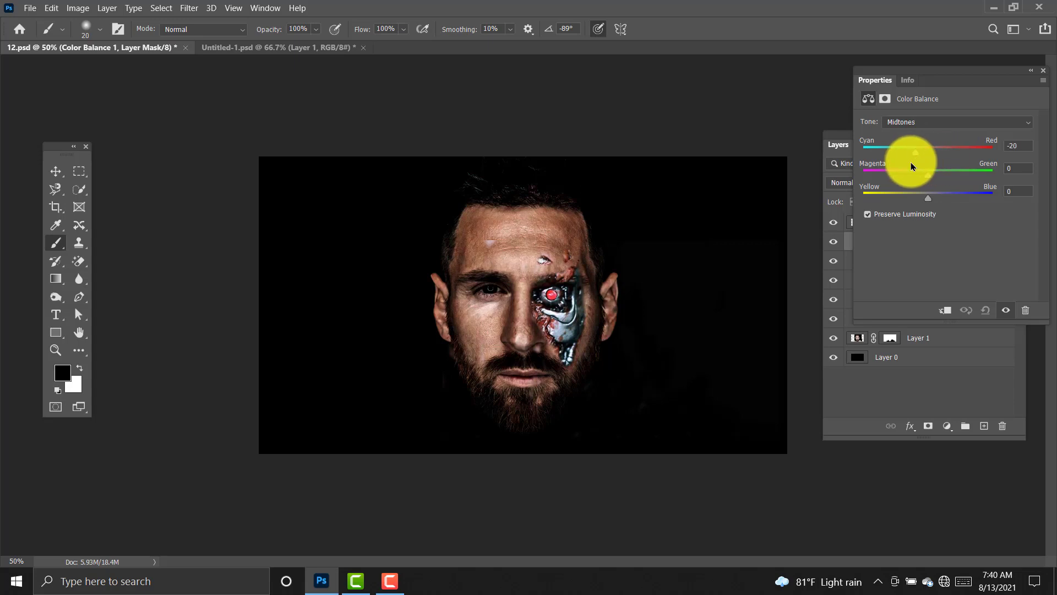
{"action": "left_click", "coordinate": [1028, 146]}
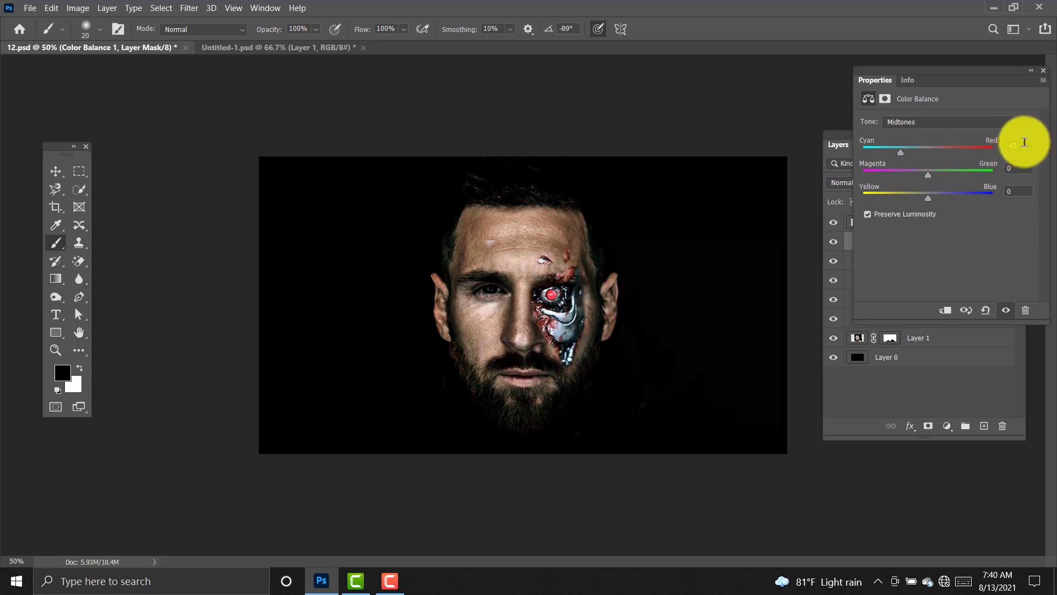
{"action": "type", "text": "1"}
{"action": "left_click_drag", "start_coordinate": [928, 178], "coordinate": [933, 178]}
{"action": "double_click", "coordinate": [1012, 169]}
{"action": "type", "text": "0"}
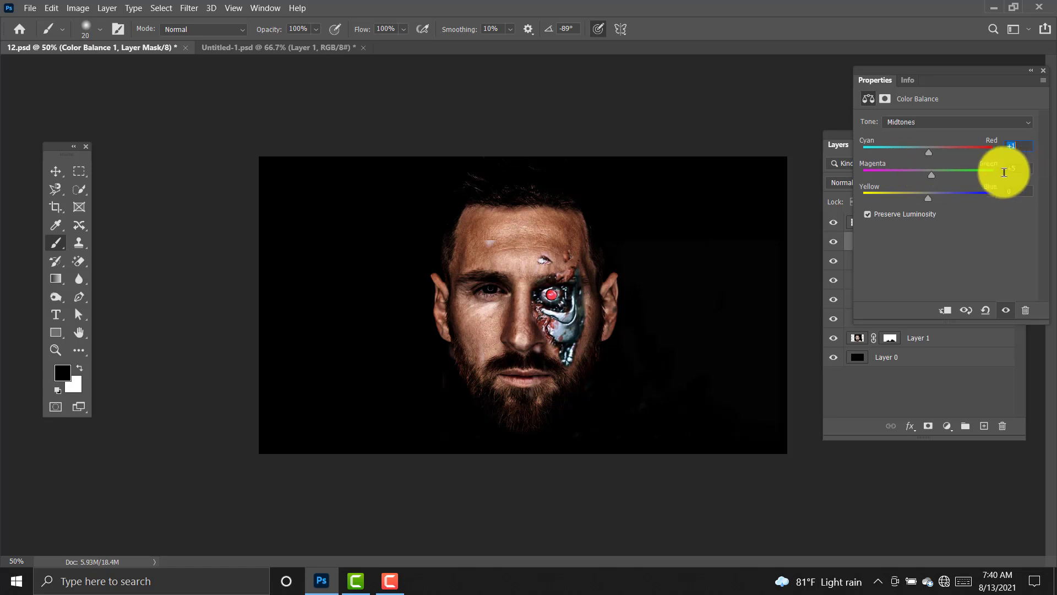
{"action": "mouse_move", "coordinate": [928, 198]}
{"action": "left_mouse_down"}
{"action": "mouse_move", "coordinate": [964, 201]}
{"action": "mouse_move", "coordinate": [909, 203]}
{"action": "left_mouse_up"}
{"action": "double_click", "coordinate": [1014, 191]}
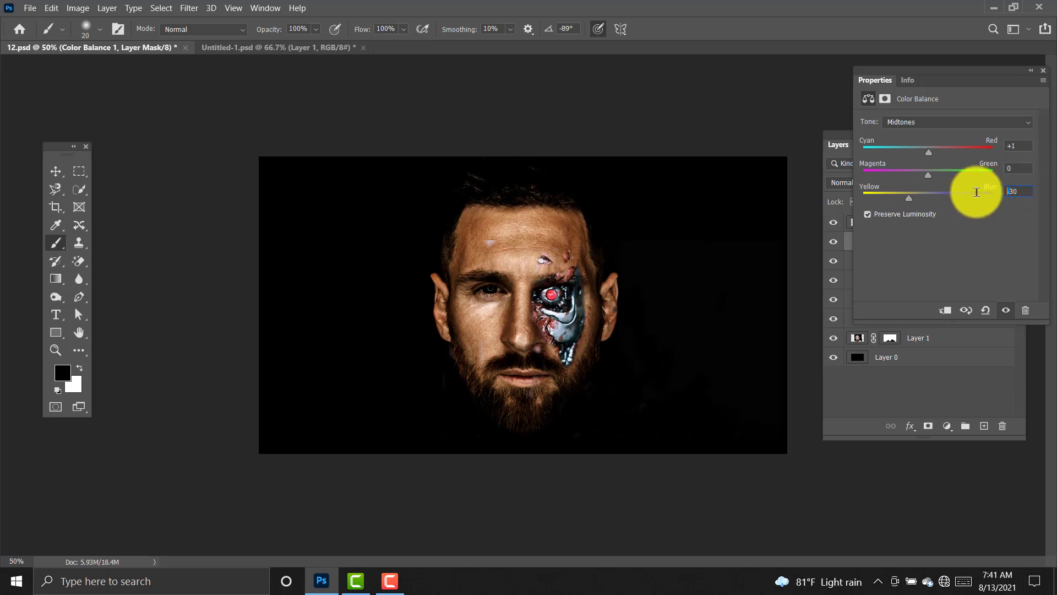
{"action": "type", "text": "0"}
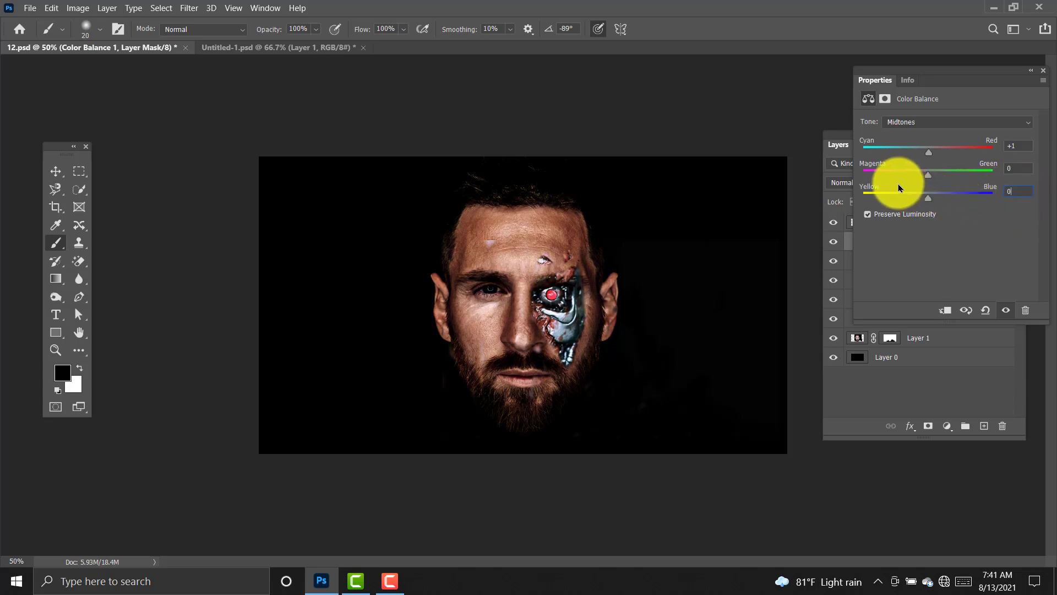
{"action": "left_click", "coordinate": [1045, 71]}
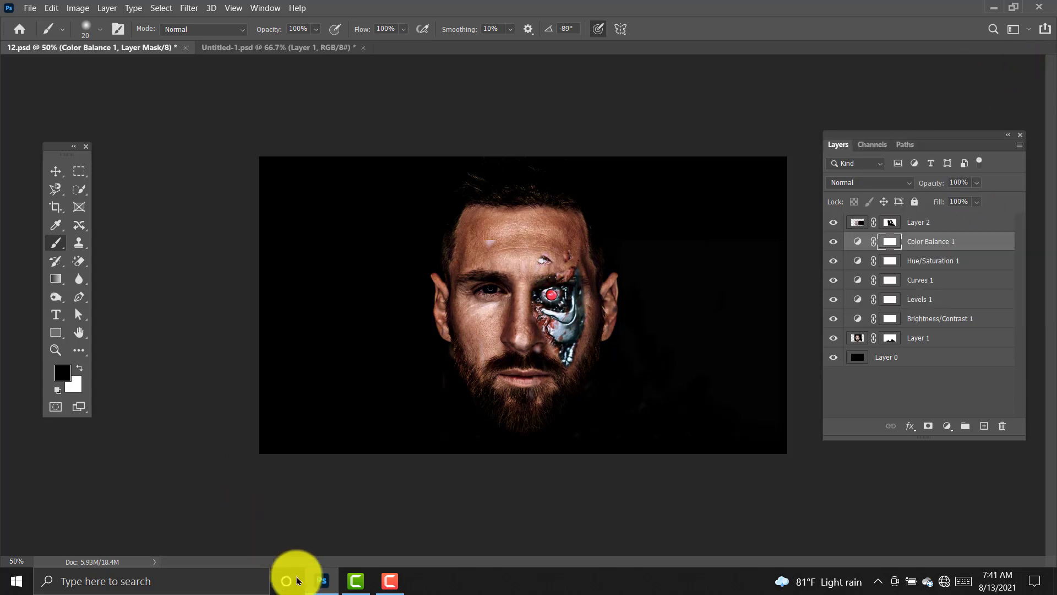
Add a Curves adjustment layer directly above Layer 1 and raise the RGB curve's lower midtones slightly to brighten the face
{"action": "left_click", "coordinate": [960, 347]}
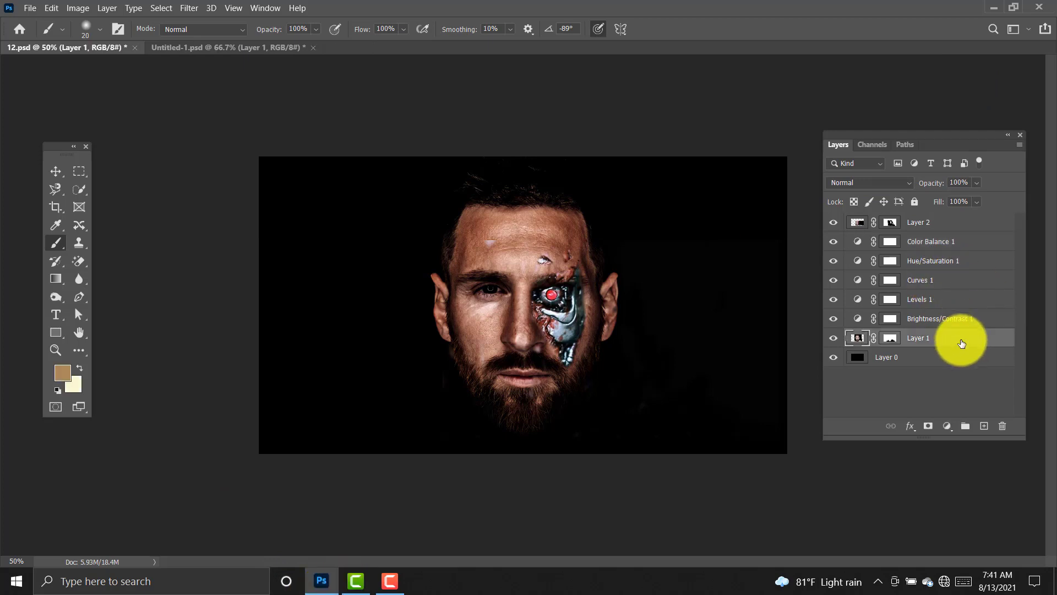
{"action": "left_click", "coordinate": [947, 426]}
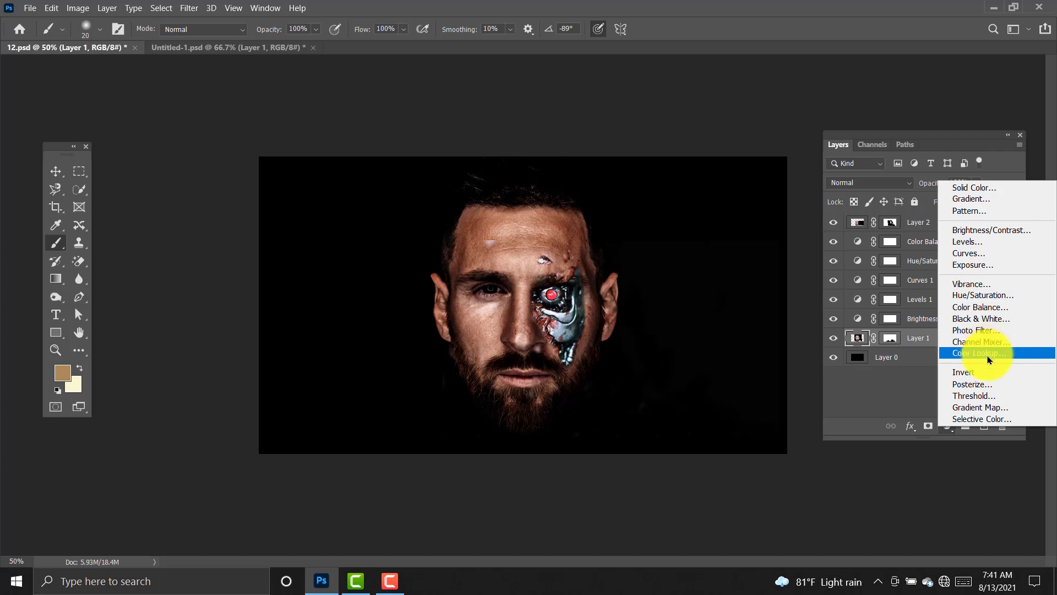
{"action": "left_click", "coordinate": [985, 256]}
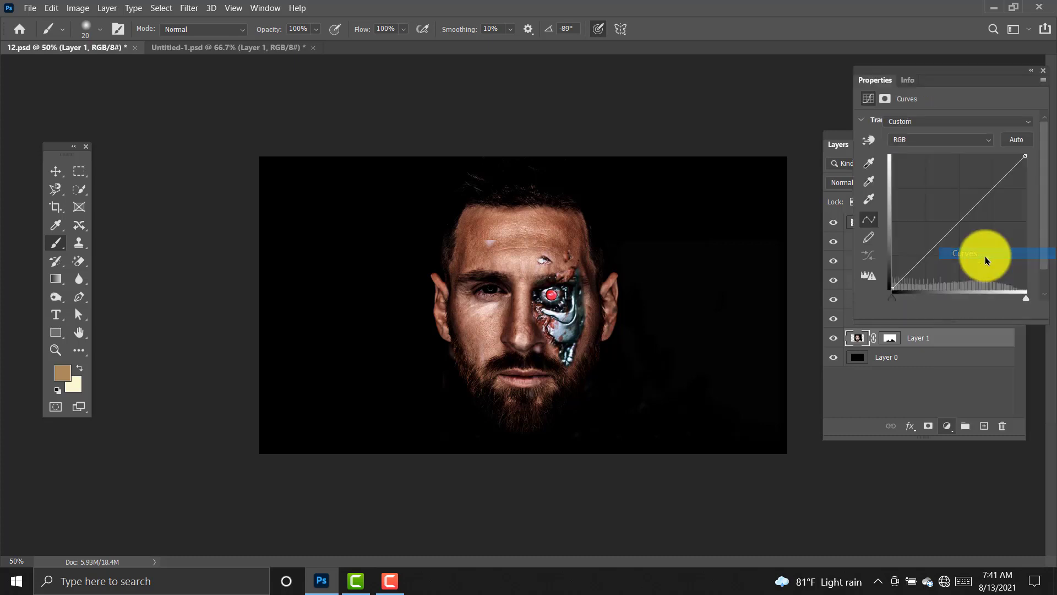
{"action": "mouse_move", "coordinate": [927, 254]}
{"action": "left_mouse_down"}
{"action": "mouse_move", "coordinate": [927, 237]}
{"action": "mouse_move", "coordinate": [942, 236]}
{"action": "mouse_move", "coordinate": [903, 209]}
{"action": "mouse_move", "coordinate": [941, 242]}
{"action": "mouse_move", "coordinate": [942, 226]}
{"action": "mouse_move", "coordinate": [936, 235]}
{"action": "left_mouse_up"}
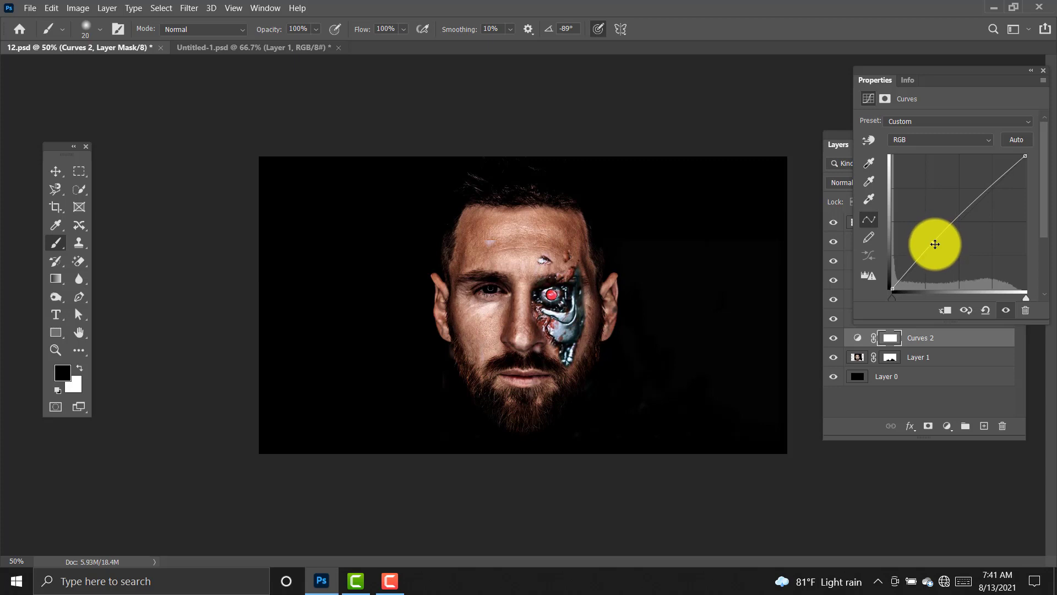
{"action": "left_click", "coordinate": [935, 244]}
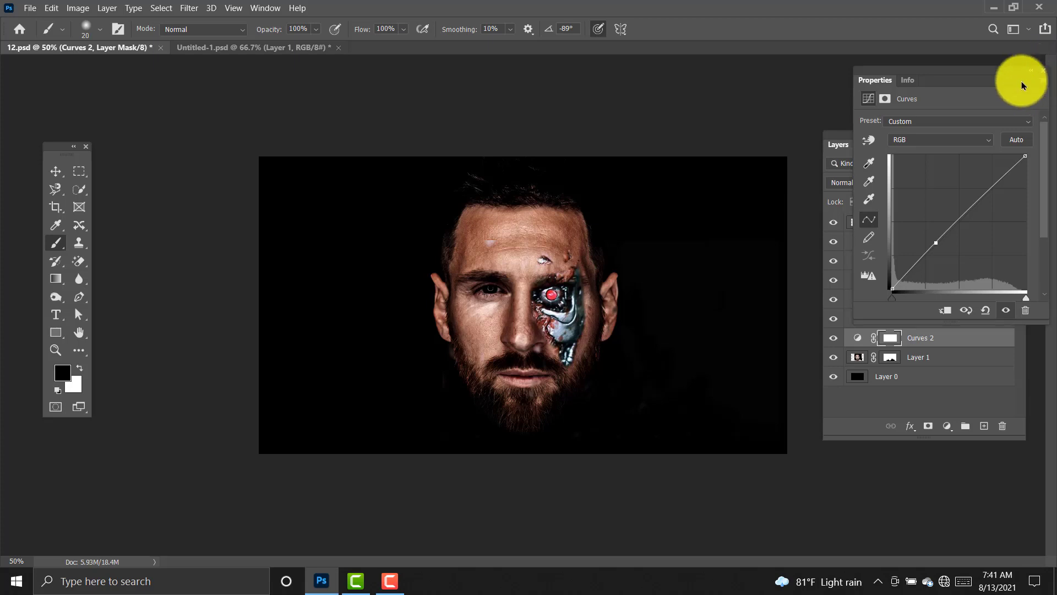
{"action": "left_click", "coordinate": [1047, 75]}
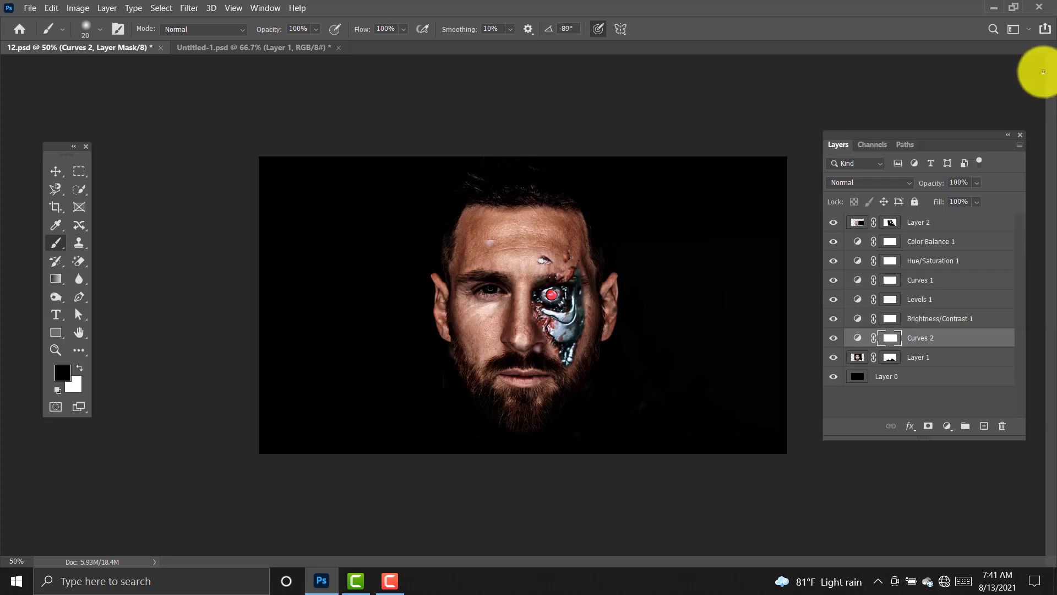
Convert all layers from Layer 1 up to Layer 2, including the adjustment layers, into a single smart object
{"action": "left_click", "coordinate": [951, 356]}
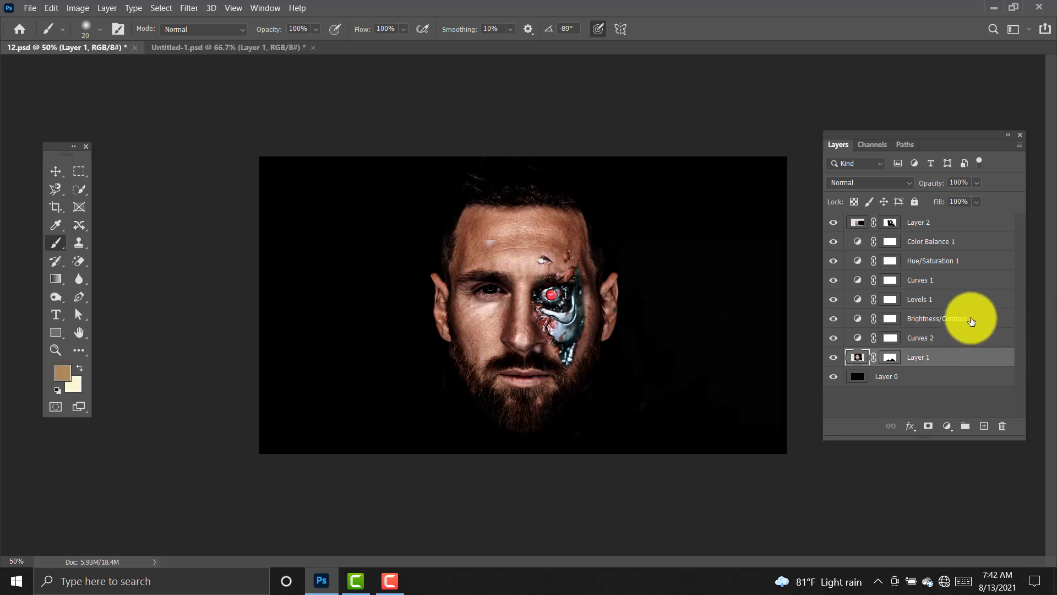
{"action": "left_click", "coordinate": [952, 225], "text": "shift"}
{"action": "right_click", "coordinate": [976, 226]}
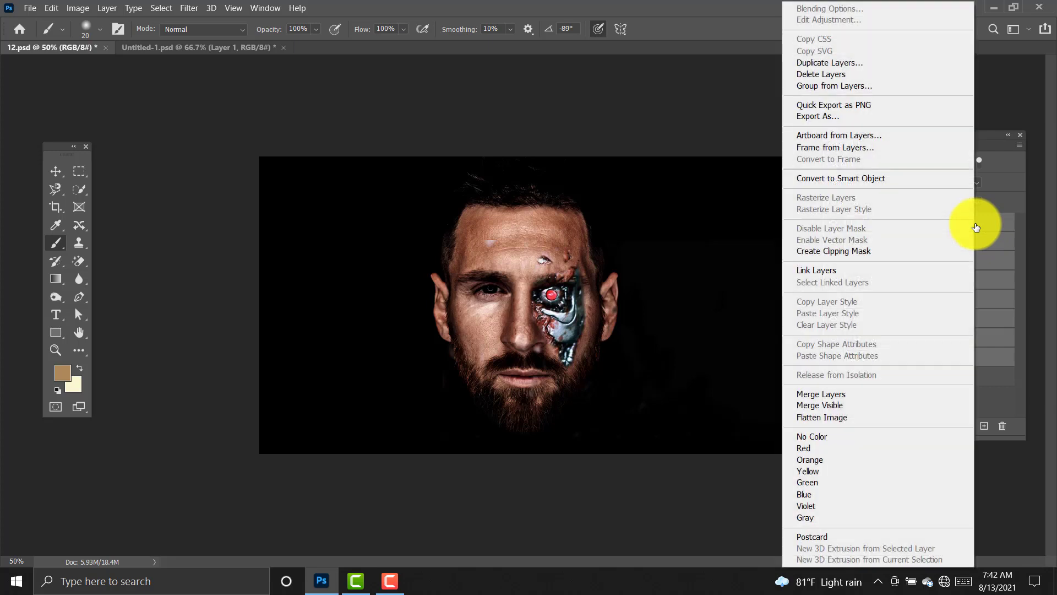
{"action": "left_click", "coordinate": [883, 179]}
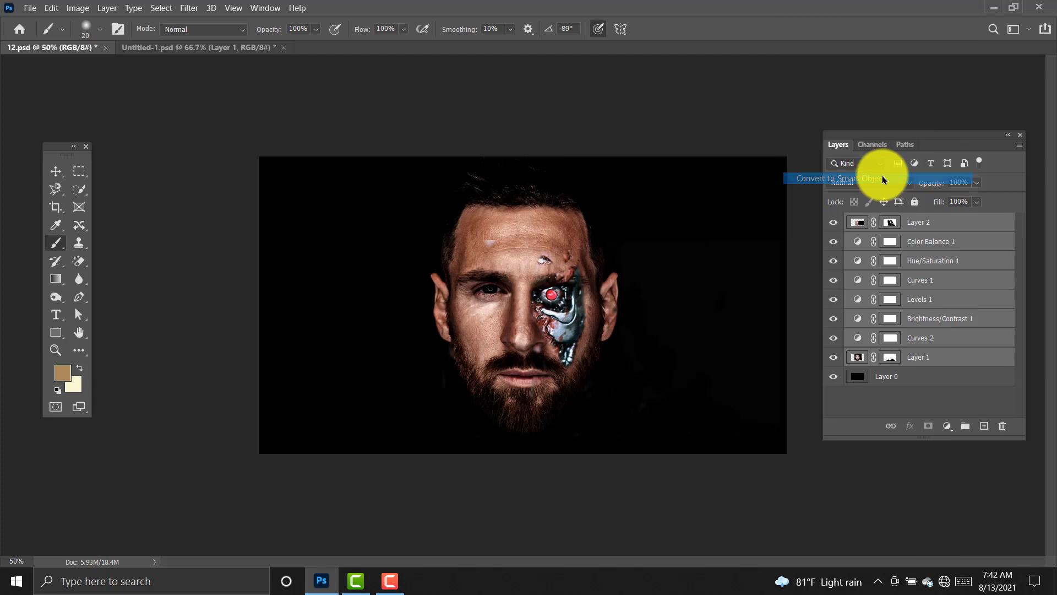
Rasterize the Layer 2 smart object, then switch to the Move tool and deselect all layers
{"action": "right_click", "coordinate": [934, 227]}
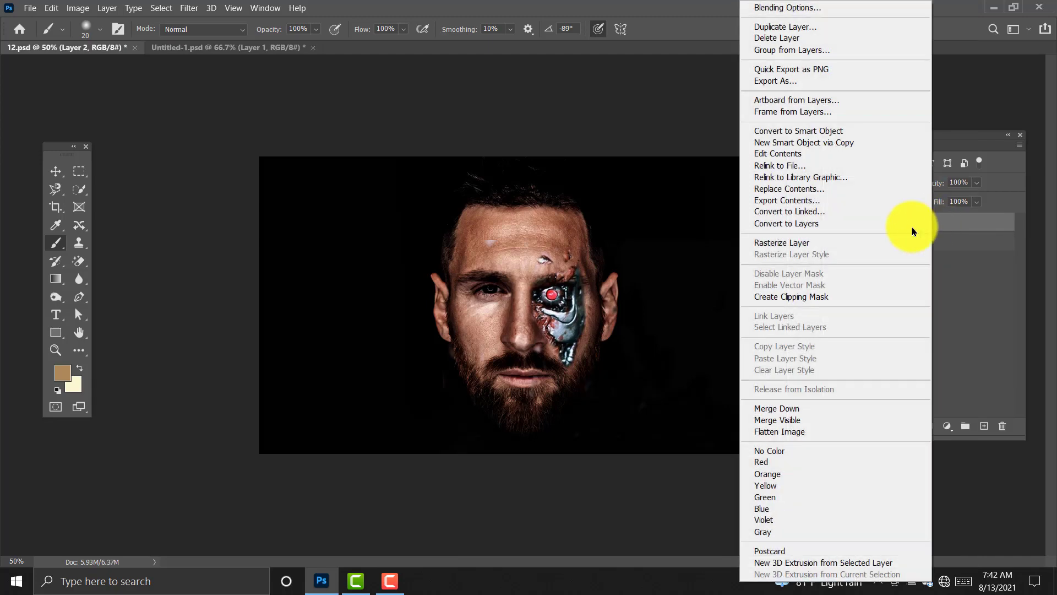
{"action": "left_click", "coordinate": [812, 249]}
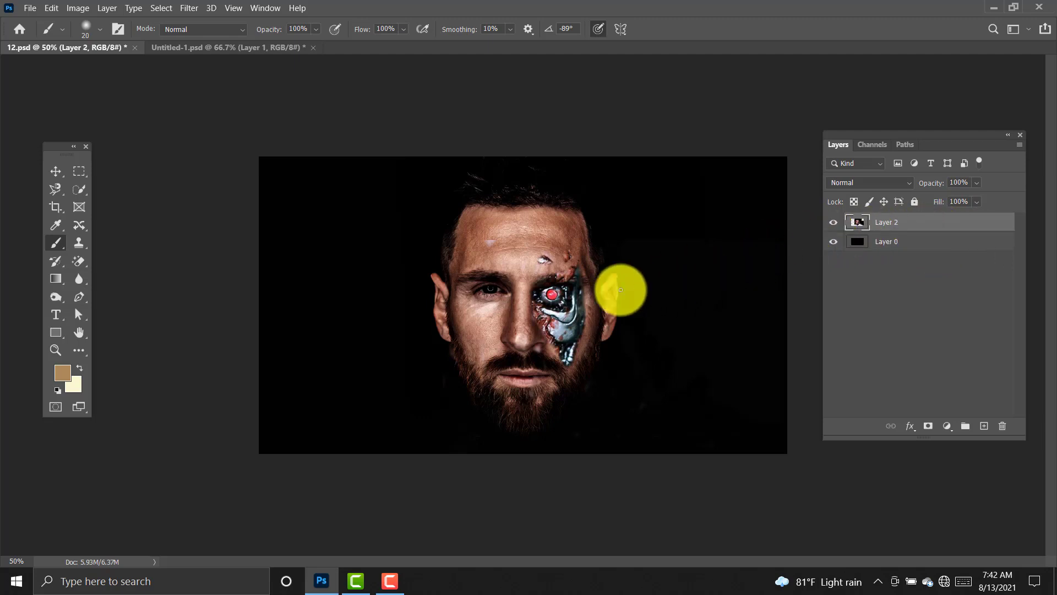
{"action": "left_click", "coordinate": [55, 171]}
{"action": "left_click", "coordinate": [459, 99]}
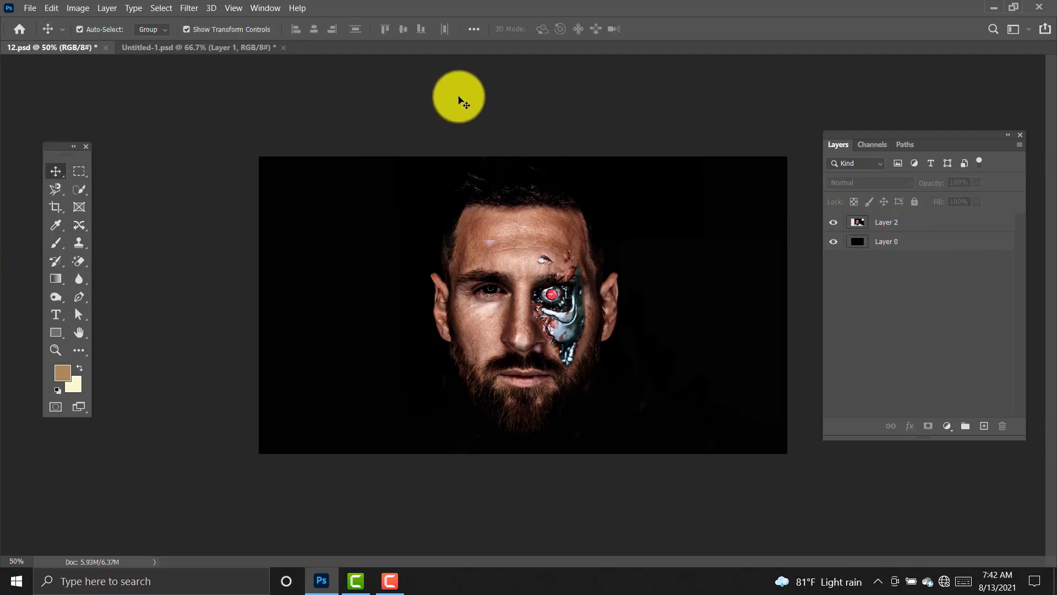